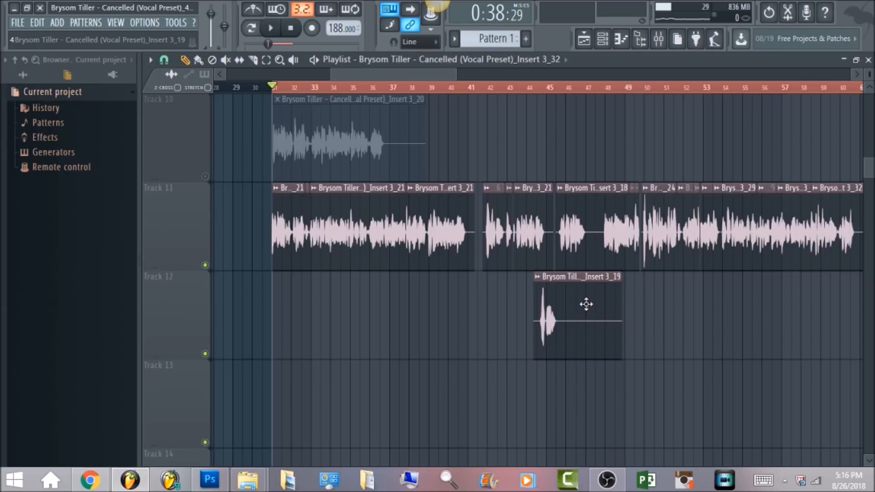
- Open the mixer, glance at the master effects, and solo the vocal track on insert 4
{"action": "left_click", "coordinate": [657, 40]}
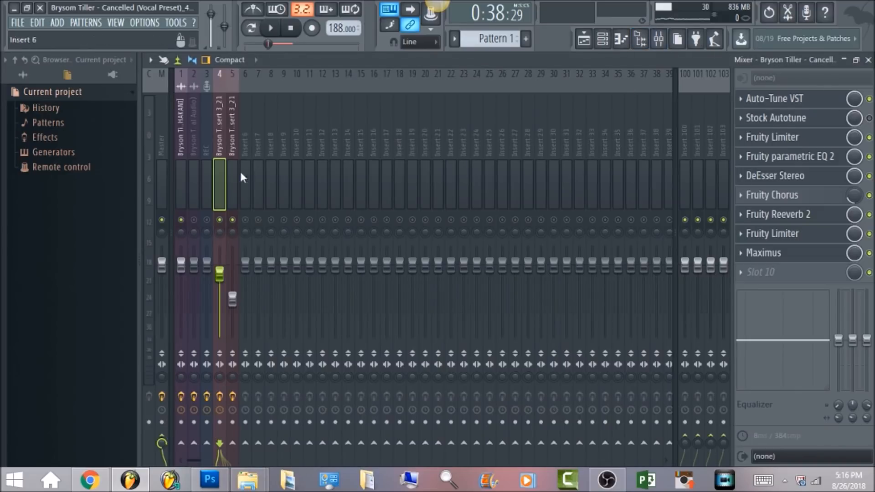
{"action": "left_click", "coordinate": [165, 130]}
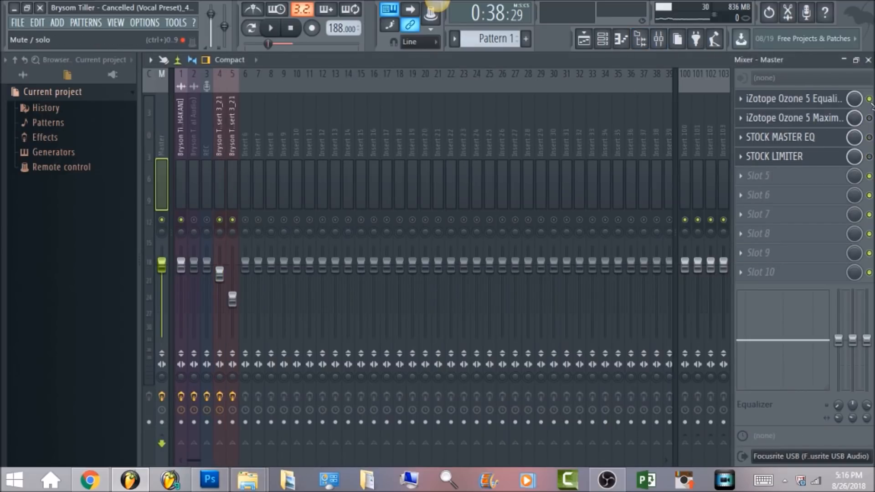
{"action": "left_click", "coordinate": [223, 142]}
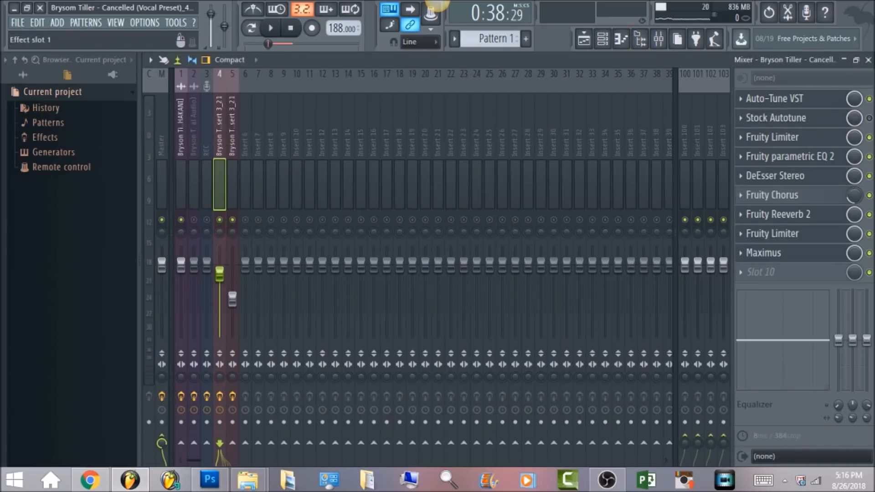
{"action": "right_click", "coordinate": [219, 220]}
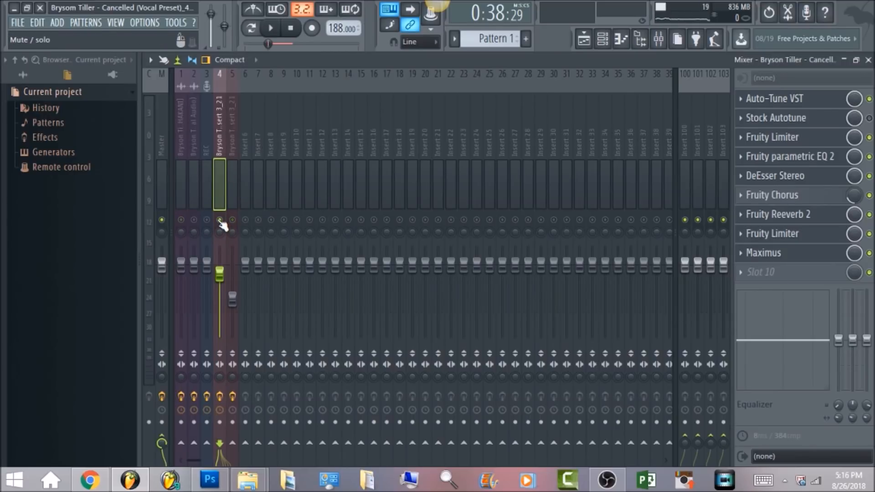
- Disable the vocal insert's first Fruity Limiter, Fruity parametric EQ 2, DeEsser Stereo, Fruity Chorus, Fruity Reeverb 2, second Fruity Limiter and Maximus
{"action": "left_click", "coordinate": [869, 137]}
{"action": "left_click", "coordinate": [869, 157]}
{"action": "left_click", "coordinate": [868, 176]}
{"action": "left_click", "coordinate": [868, 195]}
{"action": "left_click", "coordinate": [869, 214]}
{"action": "left_click", "coordinate": [869, 233]}
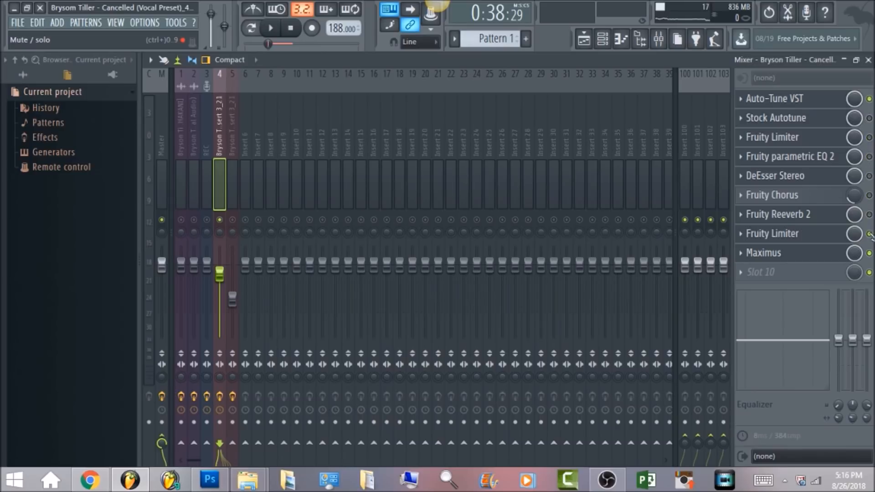
{"action": "left_click", "coordinate": [869, 253]}
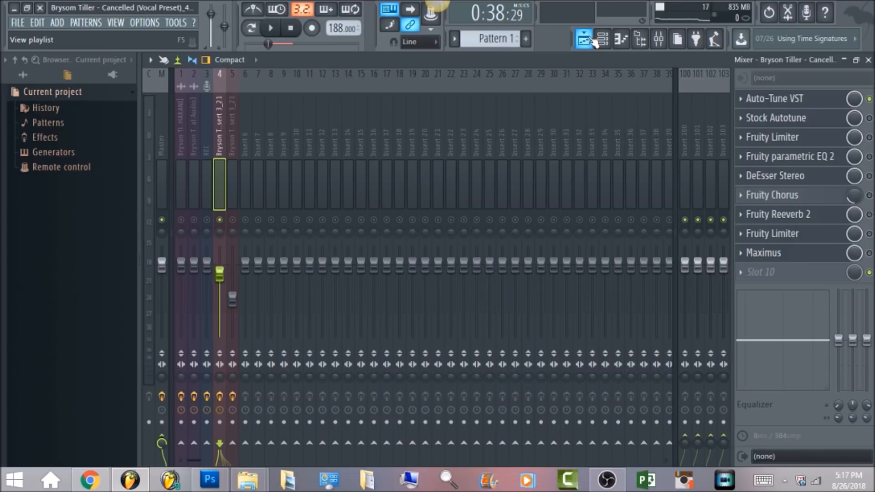
- Open the Auto-Tune VST on the vocal insert, review its key, scale and retune settings, and audition the vocals through it
{"action": "left_click", "coordinate": [816, 107]}
{"action": "left_click_drag", "start_coordinate": [513, 158], "coordinate": [519, 110]}
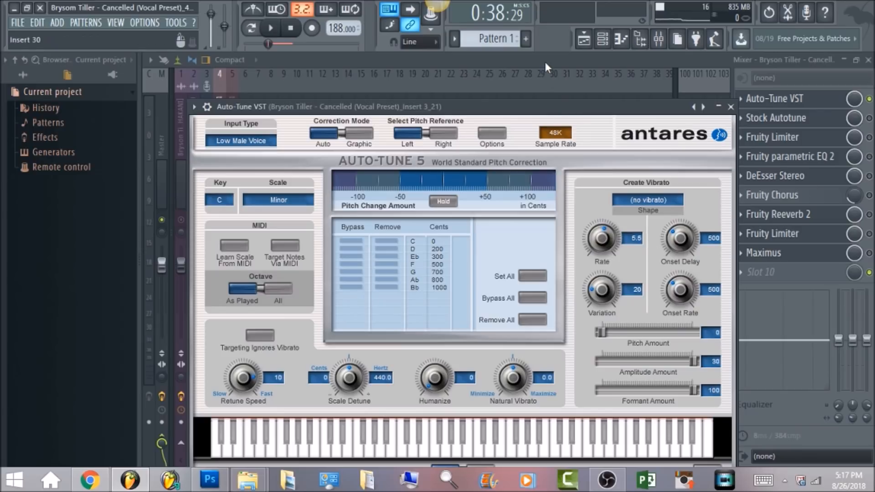
{"action": "left_click", "coordinate": [271, 28]}
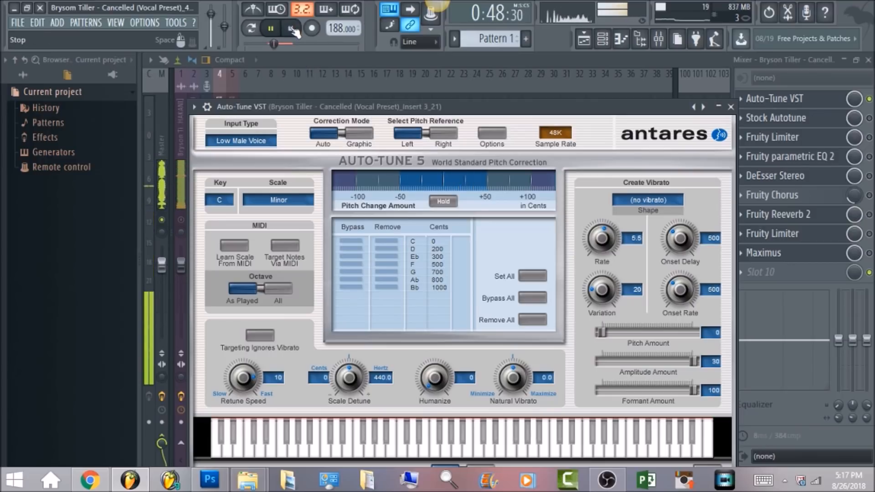
{"action": "left_click", "coordinate": [292, 30]}
{"action": "left_click", "coordinate": [730, 107]}
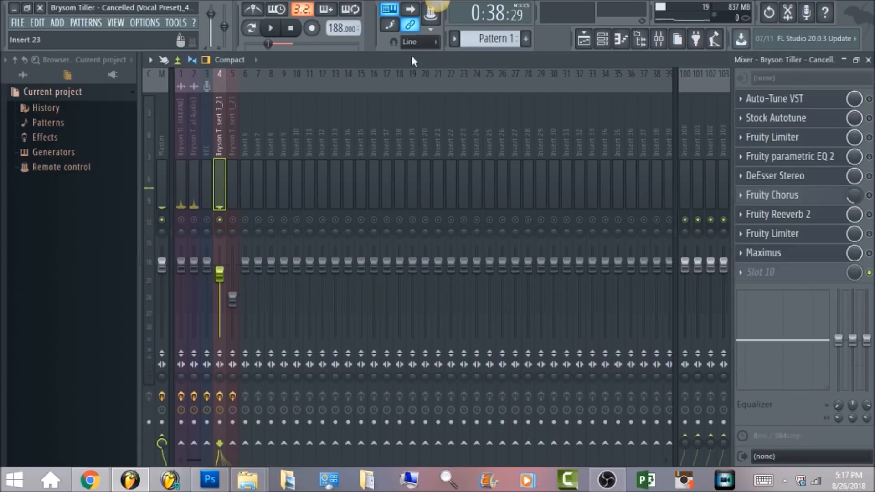
- Compare the soloed vocals with the Auto-Tune VST bypassed and enabled by playing them back each way
{"action": "left_click", "coordinate": [271, 30]}
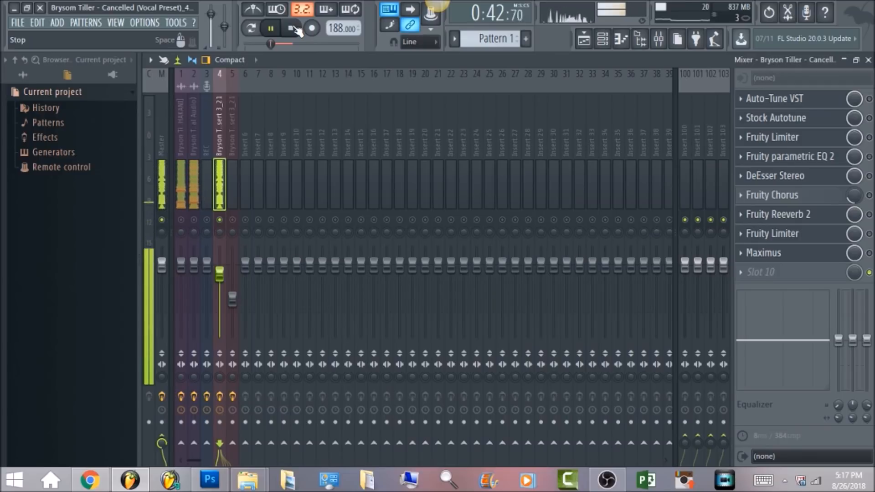
{"action": "left_click", "coordinate": [295, 29]}
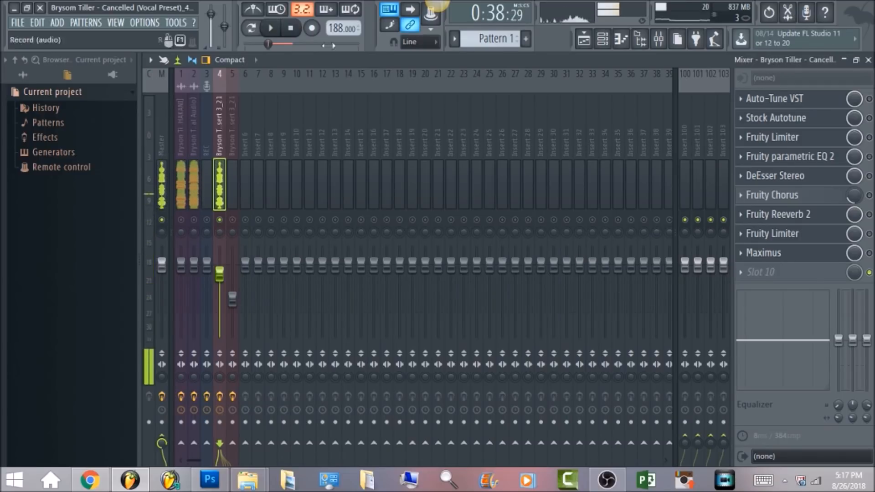
{"action": "left_click", "coordinate": [271, 29]}
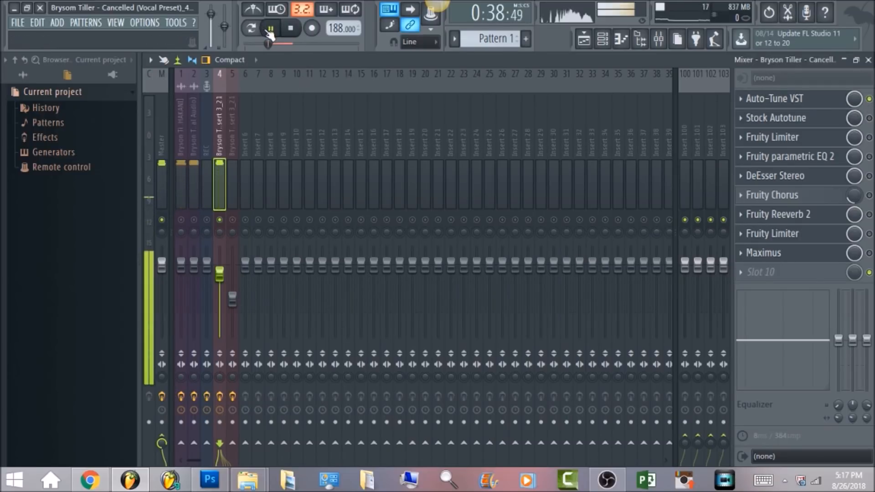
{"action": "left_click", "coordinate": [293, 31]}
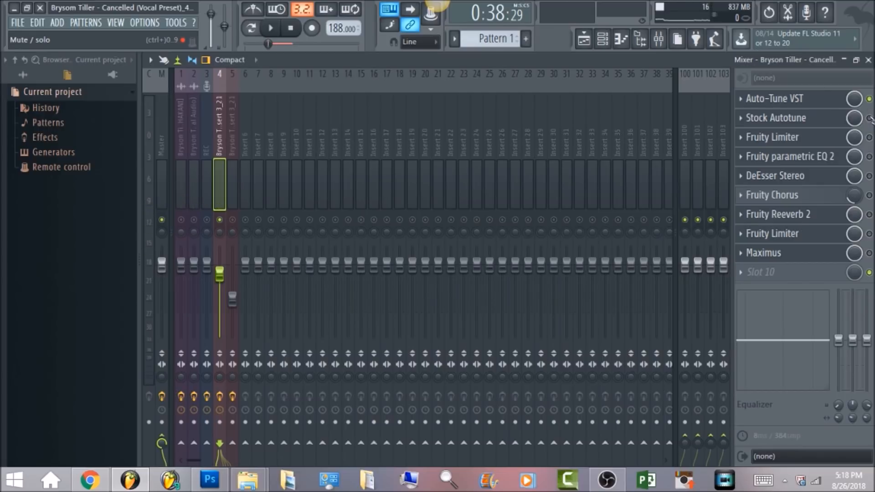
- Switch from the Auto-Tune VST to Stock Autotune, review its Pitcher settings, and switch back to the Auto-Tune VST
{"action": "left_click", "coordinate": [868, 99]}
{"action": "left_click", "coordinate": [811, 118]}
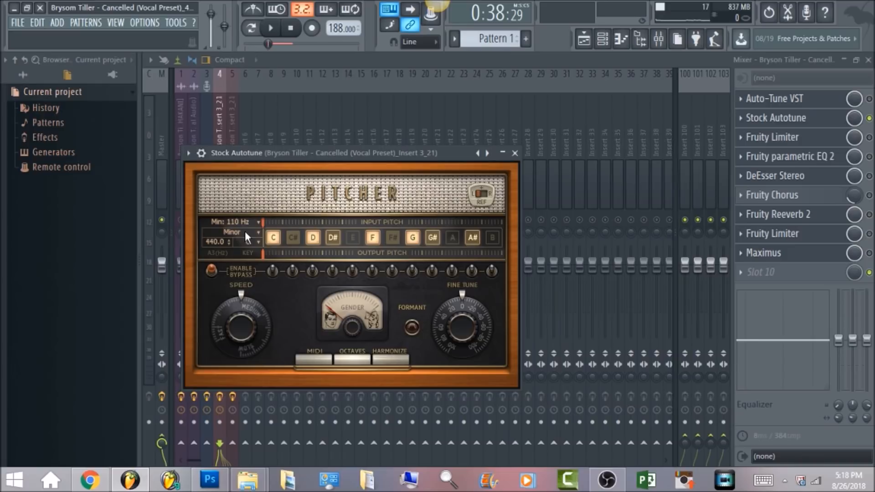
{"action": "left_click", "coordinate": [869, 118]}
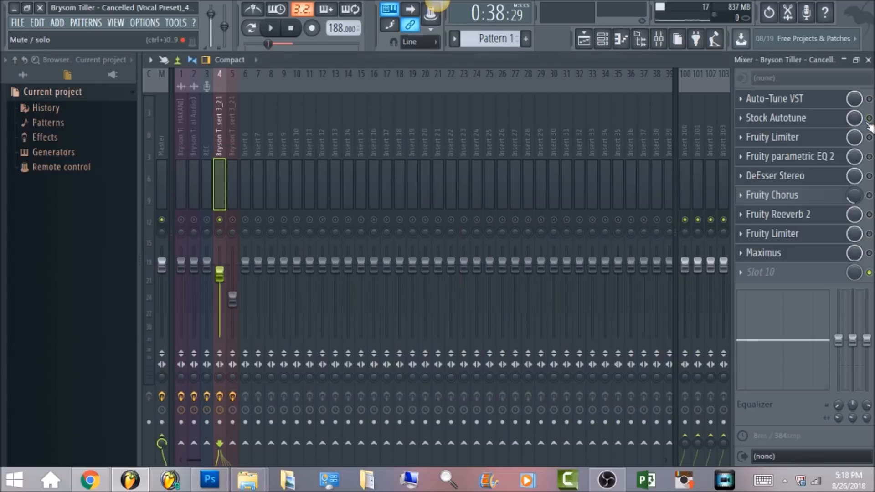
{"action": "left_click", "coordinate": [868, 99]}
- Enable the first Fruity Limiter on the vocal insert and show its compressor (COMP) settings
{"action": "left_click", "coordinate": [868, 138]}
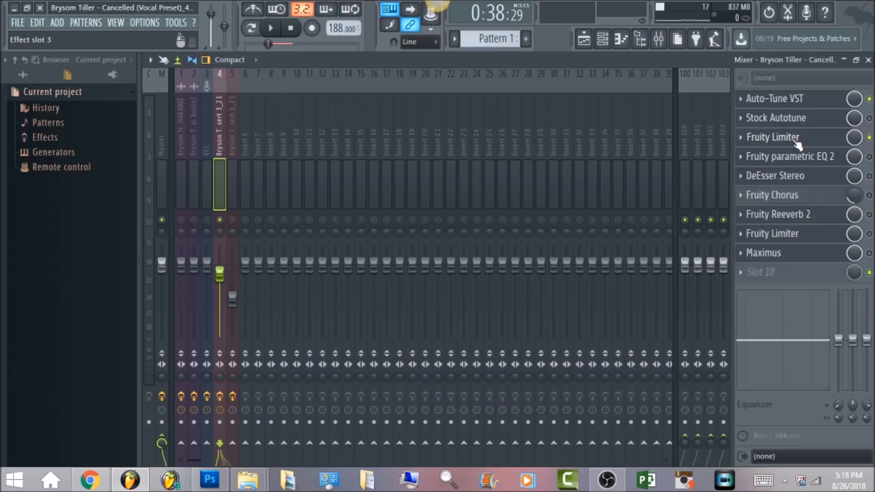
{"action": "left_click", "coordinate": [796, 140]}
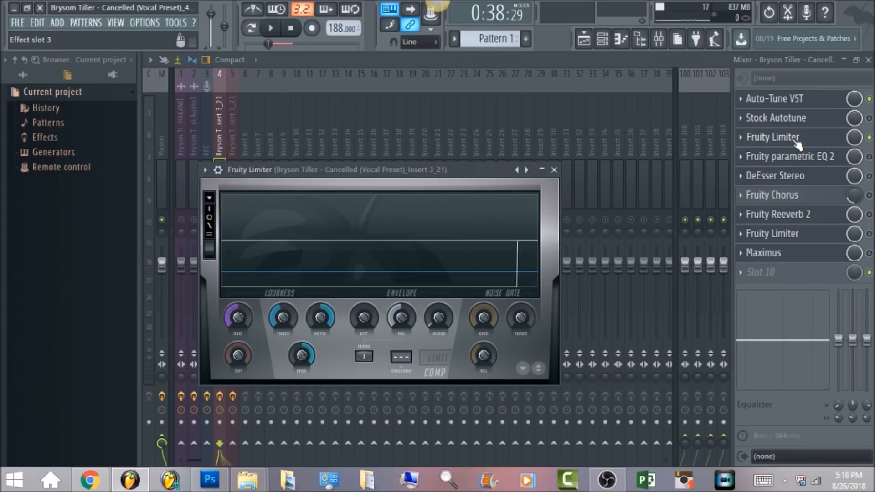
{"action": "left_click", "coordinate": [435, 377]}
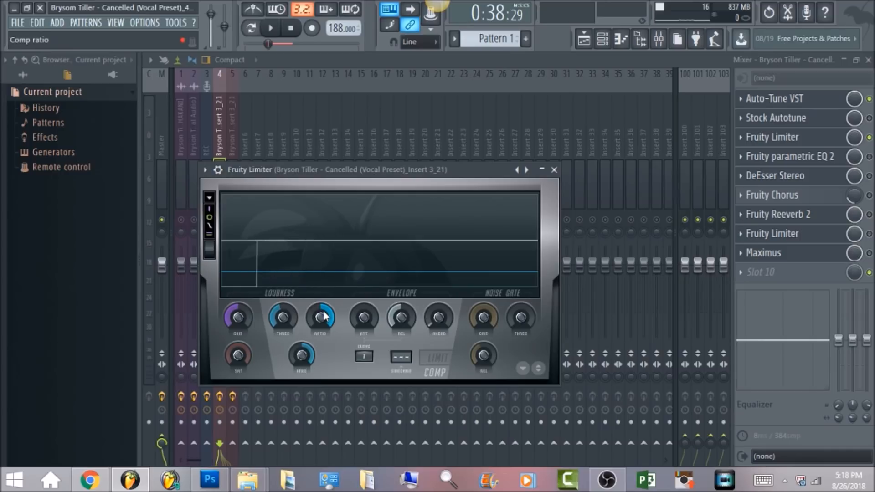
- Check the compressor's release, ahead, ratio, knee and threshold settings, and audition the vocals with the compression applied
{"action": "left_click", "coordinate": [402, 318]}
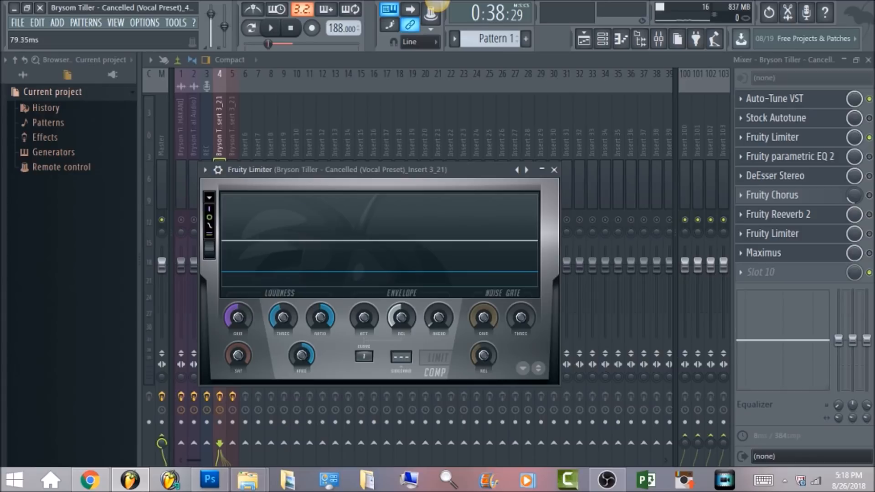
{"action": "left_click", "coordinate": [438, 317]}
{"action": "left_click", "coordinate": [328, 315]}
{"action": "left_click_drag", "start_coordinate": [328, 315], "coordinate": [328, 312]}
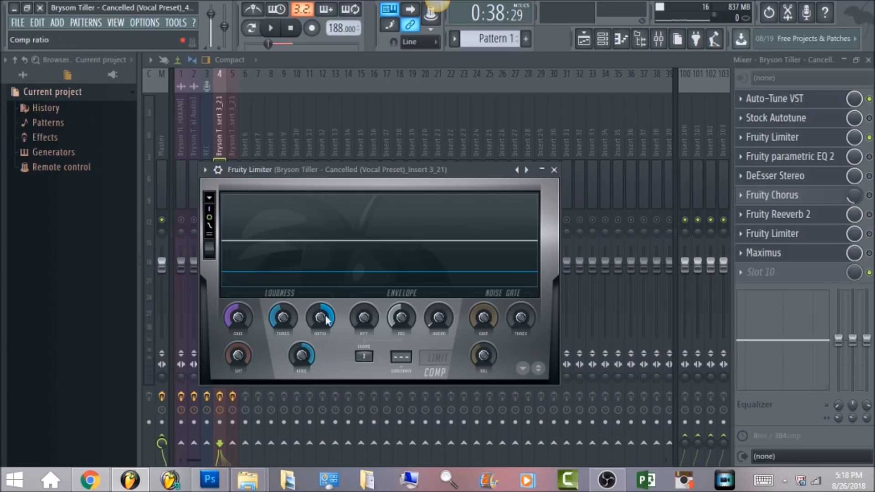
{"action": "left_click", "coordinate": [316, 354]}
{"action": "left_click_drag", "start_coordinate": [301, 354], "coordinate": [302, 338]}
{"action": "left_click", "coordinate": [283, 307]}
{"action": "left_click_drag", "start_coordinate": [283, 307], "coordinate": [283, 307]}
{"action": "left_click_drag", "start_coordinate": [284, 307], "coordinate": [283, 307]}
{"action": "left_click", "coordinate": [270, 28]}
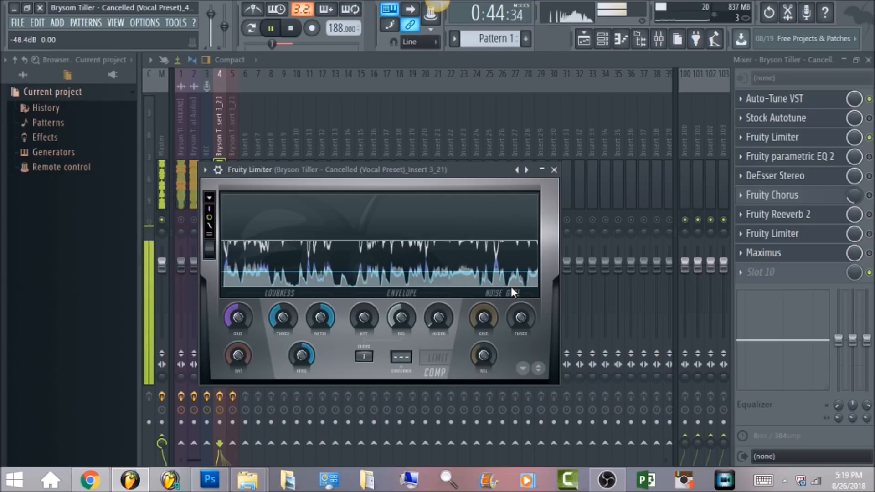
{"action": "left_click", "coordinate": [291, 28]}
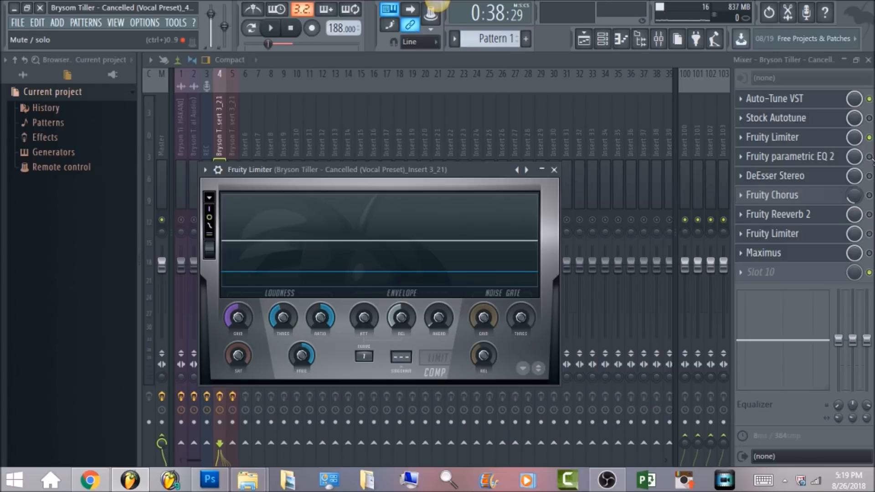
- Enable and open Fruity parametric EQ 2, review its curve, and play the vocals through it
{"action": "left_click", "coordinate": [834, 160]}
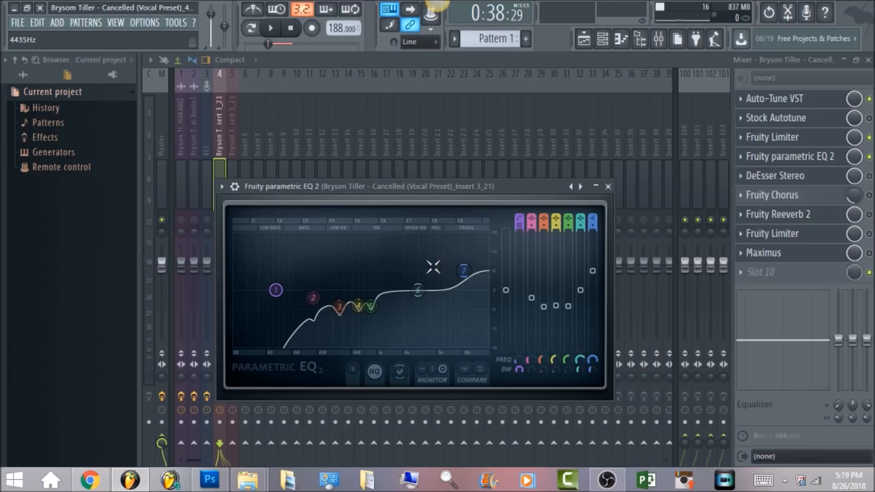
{"action": "left_click", "coordinate": [273, 28]}
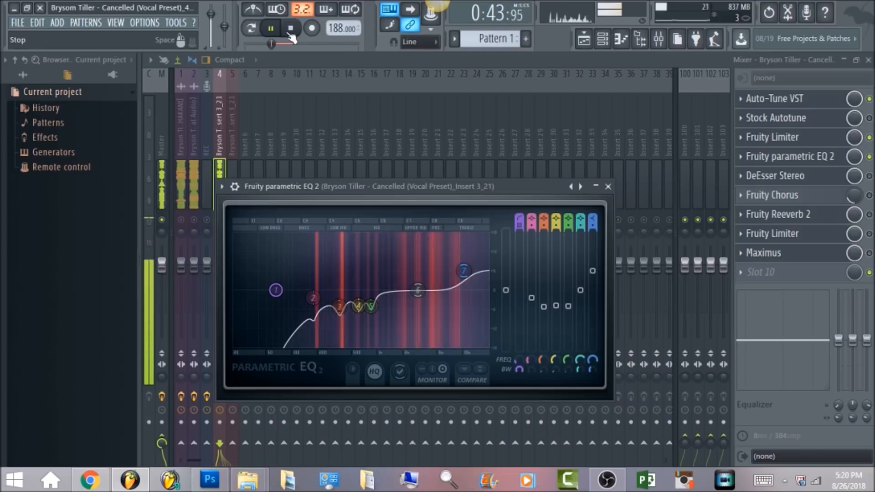
{"action": "left_click", "coordinate": [290, 30]}
- Enable DeEsser Stereo, review its frequency, sidechain and threshold settings, and play the vocals through it
{"action": "left_click", "coordinate": [869, 176]}
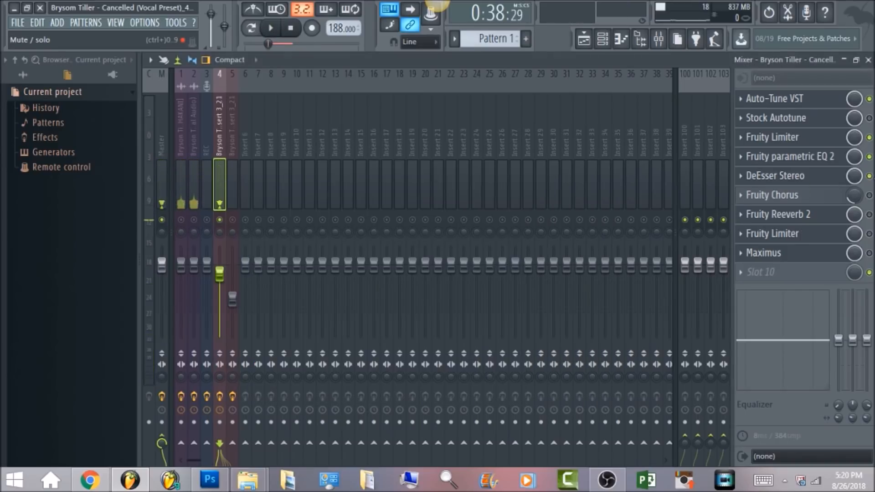
{"action": "left_click", "coordinate": [803, 179]}
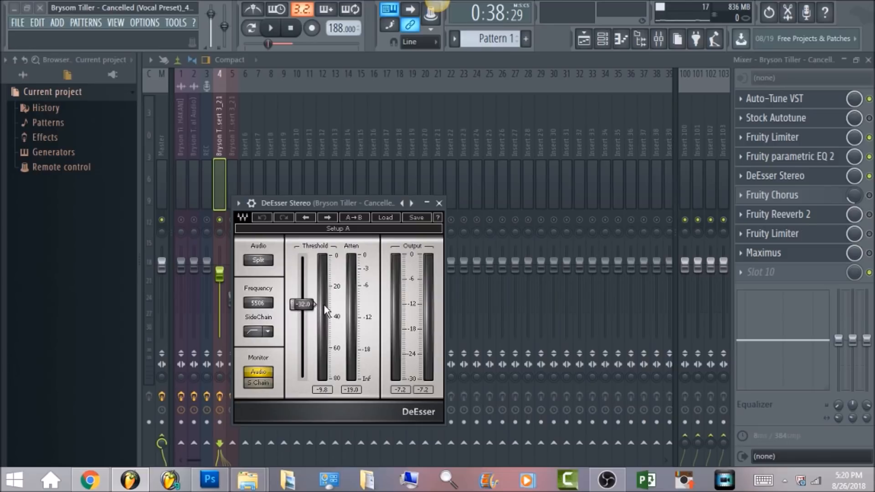
{"action": "left_click", "coordinate": [270, 332]}
{"action": "left_click", "coordinate": [301, 359]}
{"action": "left_click", "coordinate": [271, 31]}
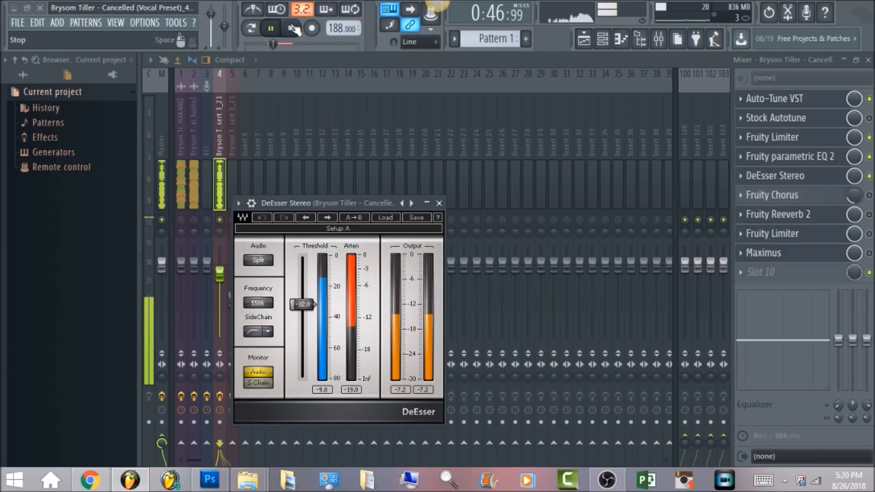
{"action": "key", "text": "space"}
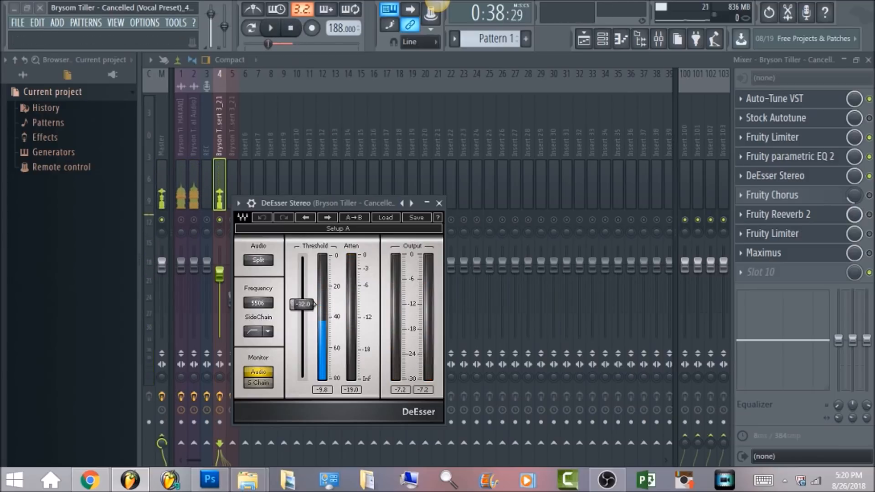
- Enable Fruity Chorus, review its delay, depth, stereo and LFO settings, and play the vocals through it
{"action": "left_click", "coordinate": [869, 196]}
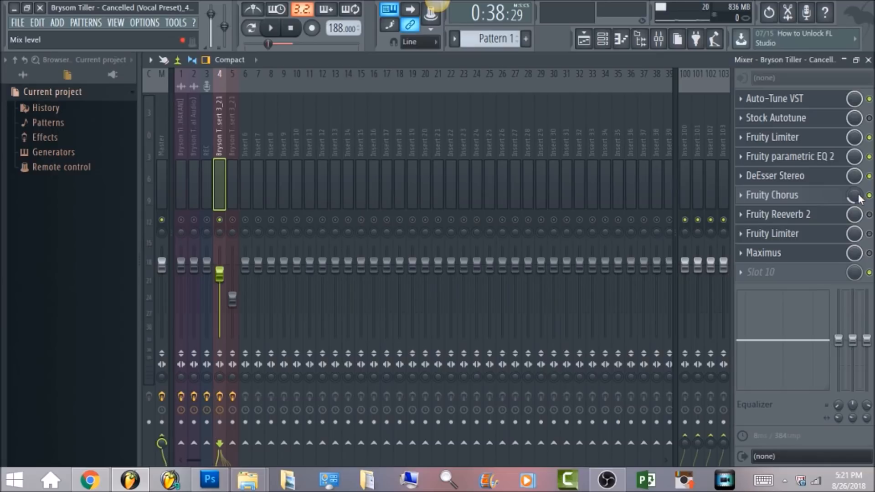
{"action": "left_click", "coordinate": [834, 198]}
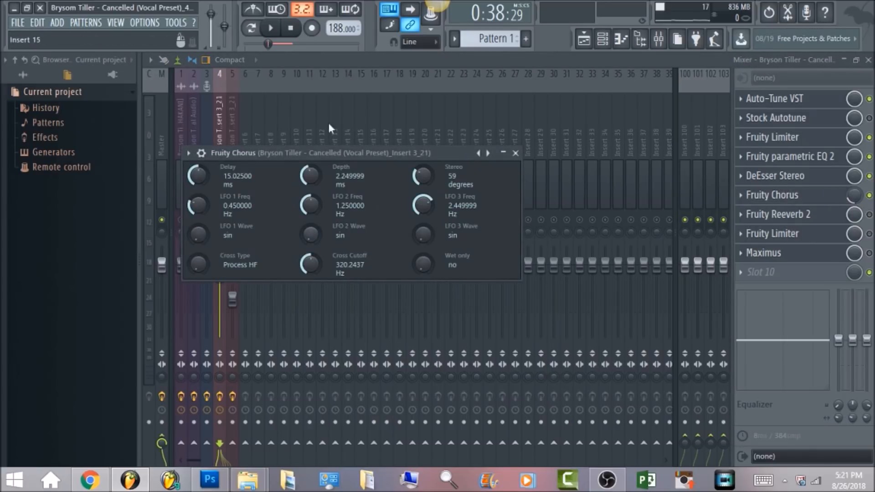
{"action": "left_click", "coordinate": [272, 30]}
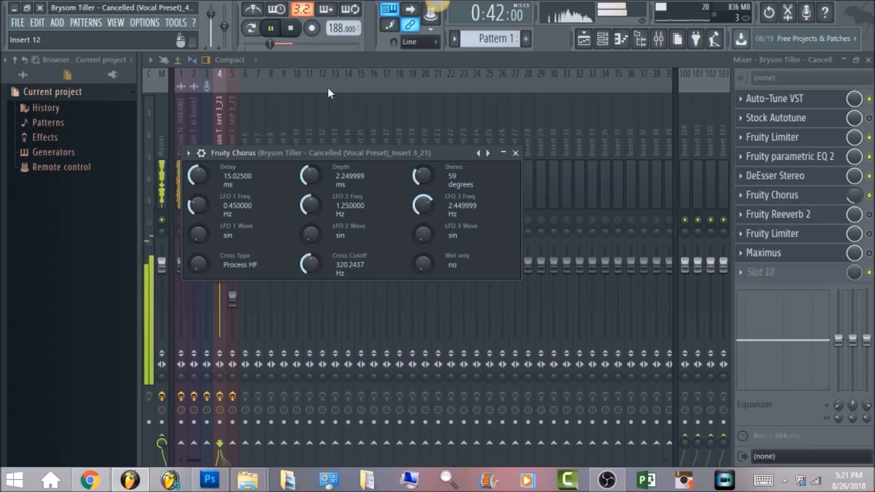
{"action": "left_click", "coordinate": [290, 27]}
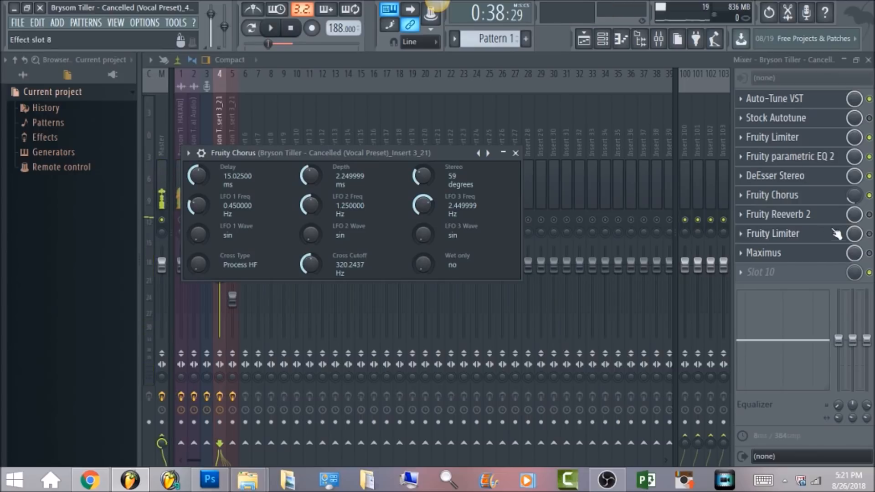
- Enable Fruity Reeverb 2 and open it to review its low cut and its early reflection and wet levels
{"action": "left_click", "coordinate": [869, 214]}
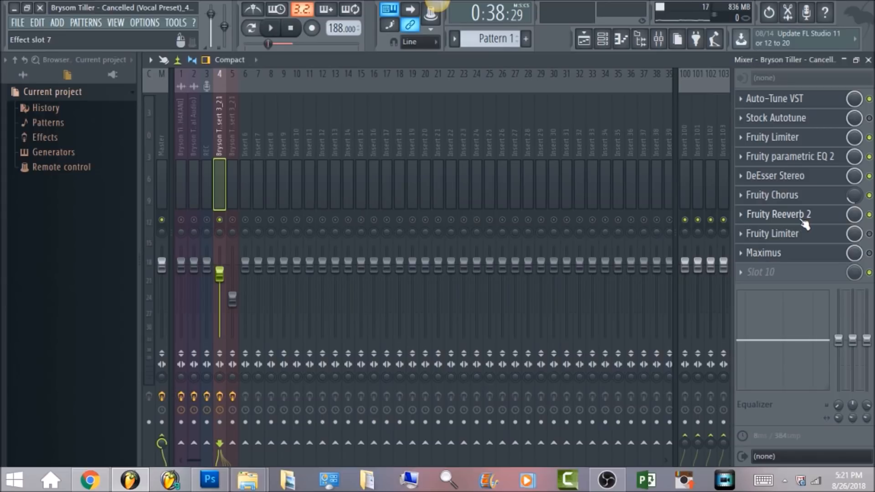
{"action": "left_click", "coordinate": [804, 223]}
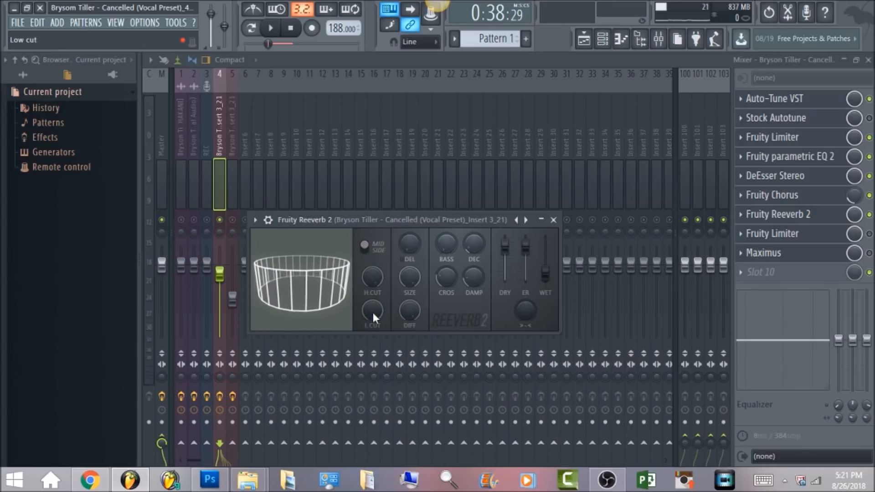
{"action": "left_click", "coordinate": [550, 270]}
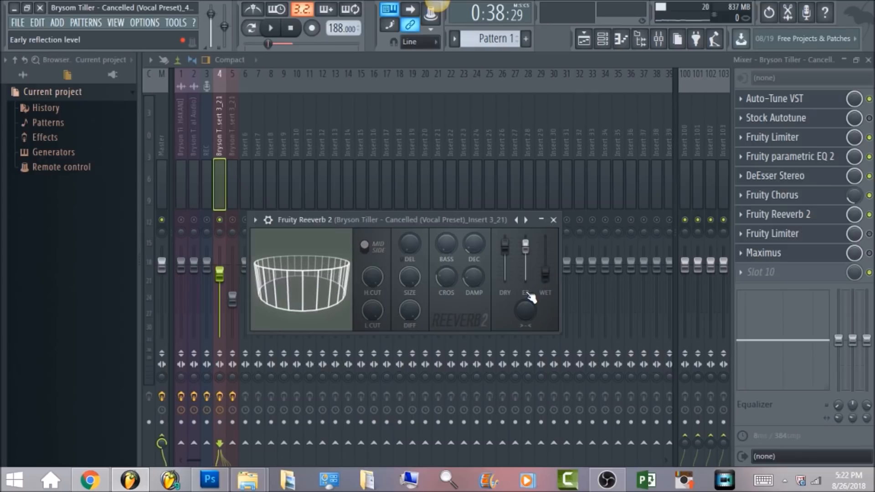
- Play the vocals through Fruity Reeverb 2, and stop playback after a few bars
{"action": "left_click", "coordinate": [279, 30]}
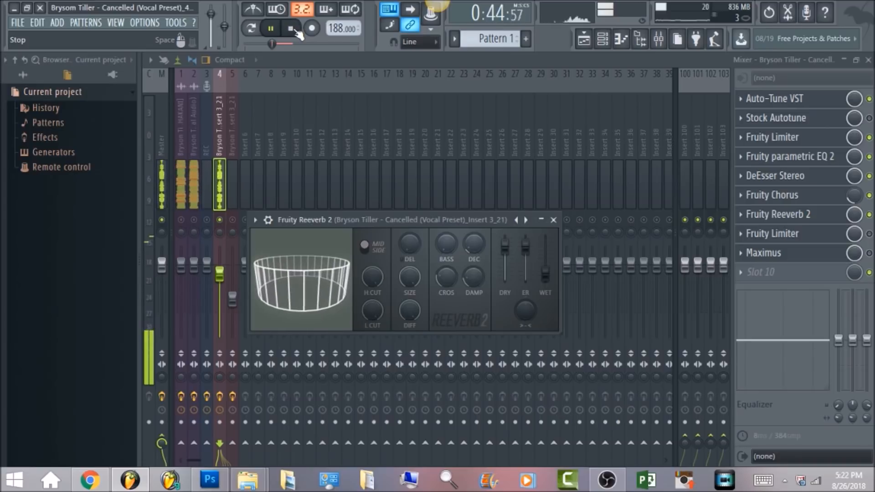
{"action": "left_click", "coordinate": [293, 30]}
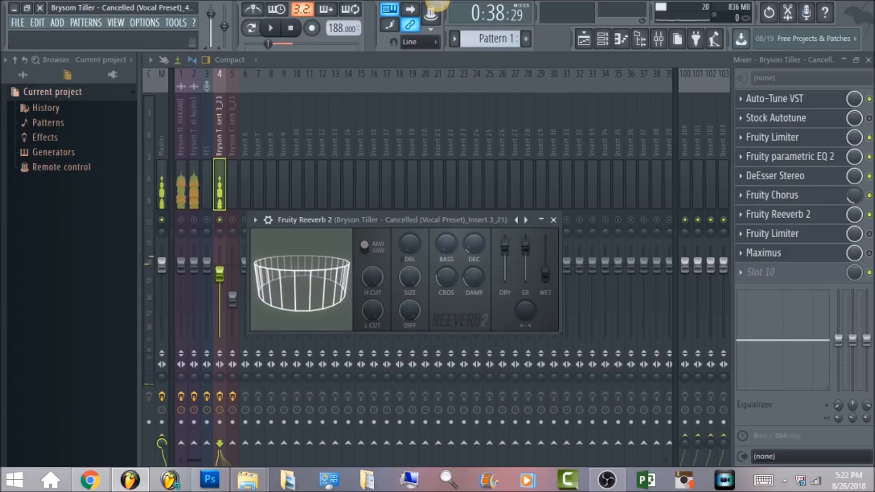
- Enable and open the second Fruity Limiter, below Fruity Reeverb 2, and play the vocals through it
{"action": "left_click", "coordinate": [816, 241]}
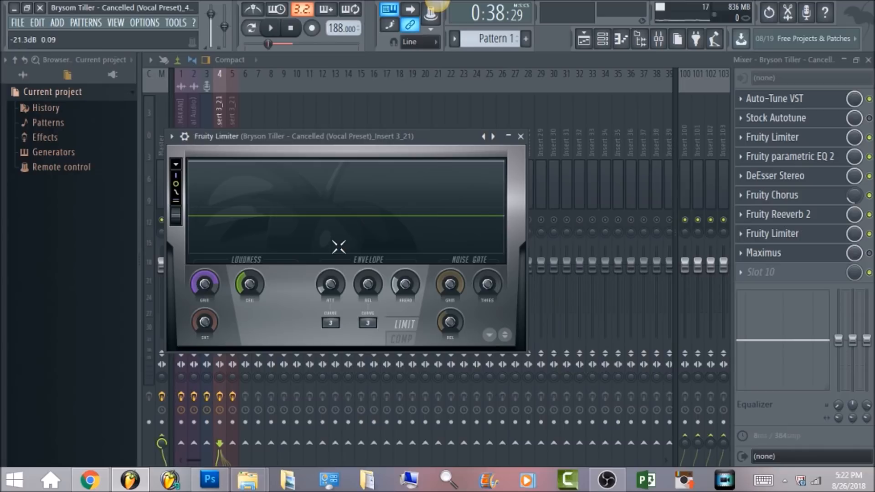
{"action": "left_click", "coordinate": [272, 29]}
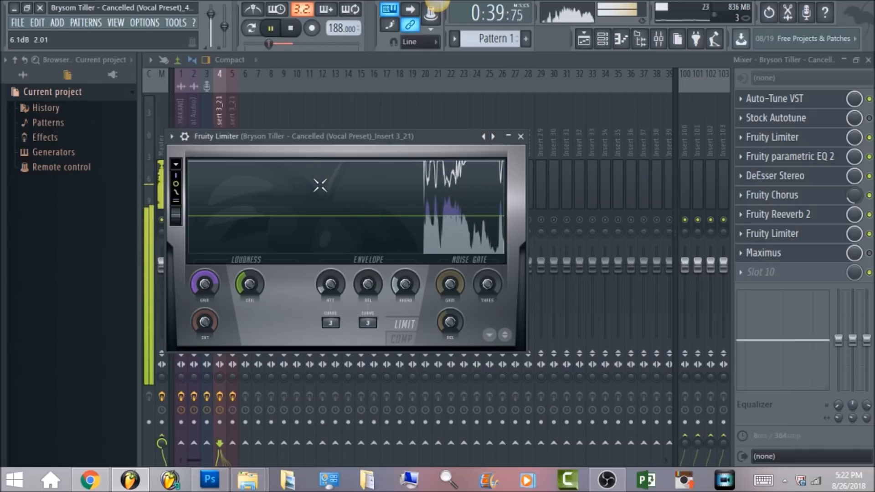
{"action": "left_click", "coordinate": [292, 29]}
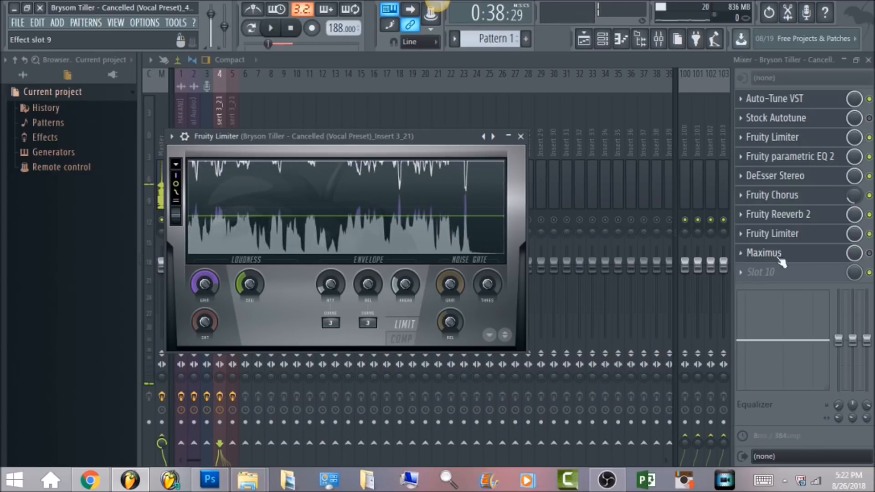
- Enable and open Maximus, and review the compression curves of its low, mid, high and master bands
{"action": "left_click", "coordinate": [813, 254]}
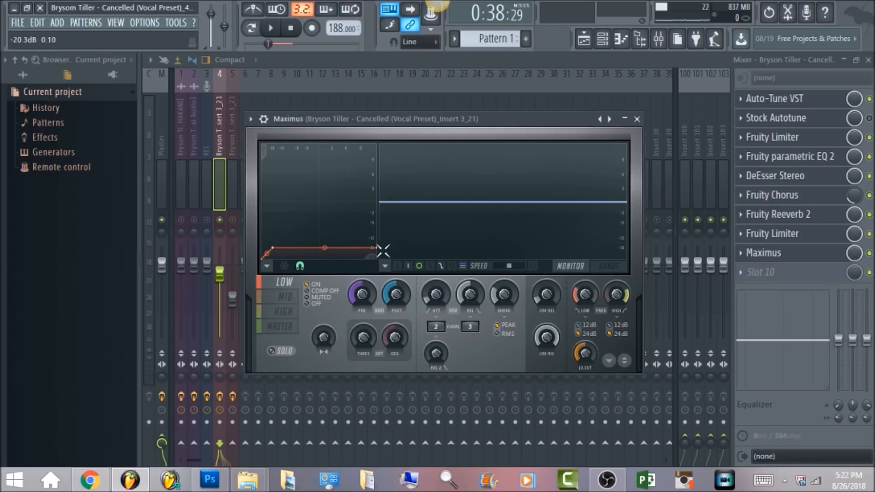
{"action": "left_click", "coordinate": [285, 302]}
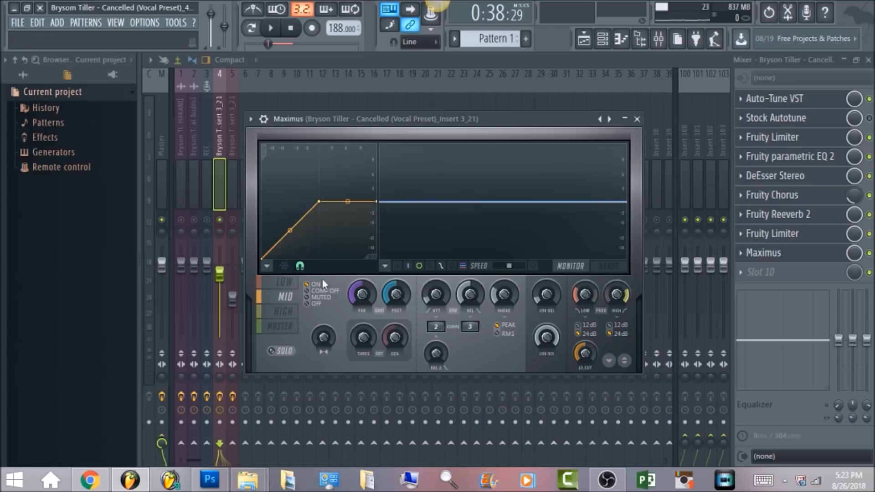
{"action": "left_click", "coordinate": [283, 311]}
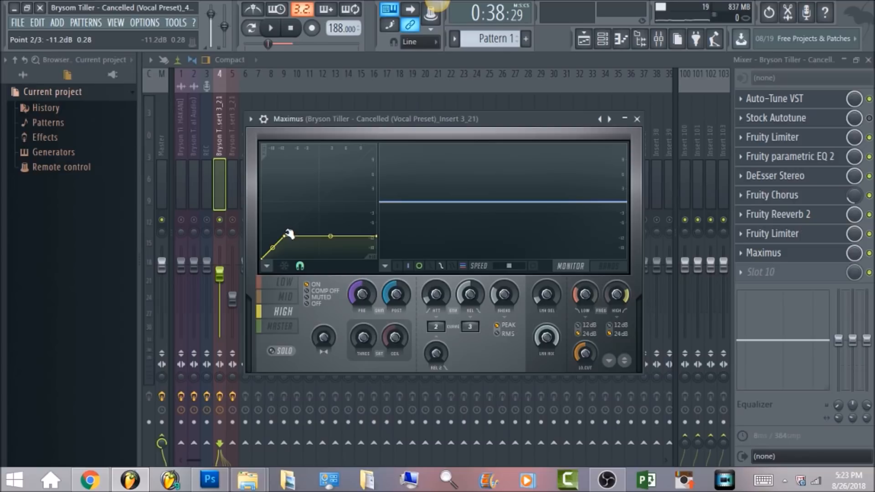
{"action": "left_click_drag", "start_coordinate": [288, 234], "coordinate": [284, 236]}
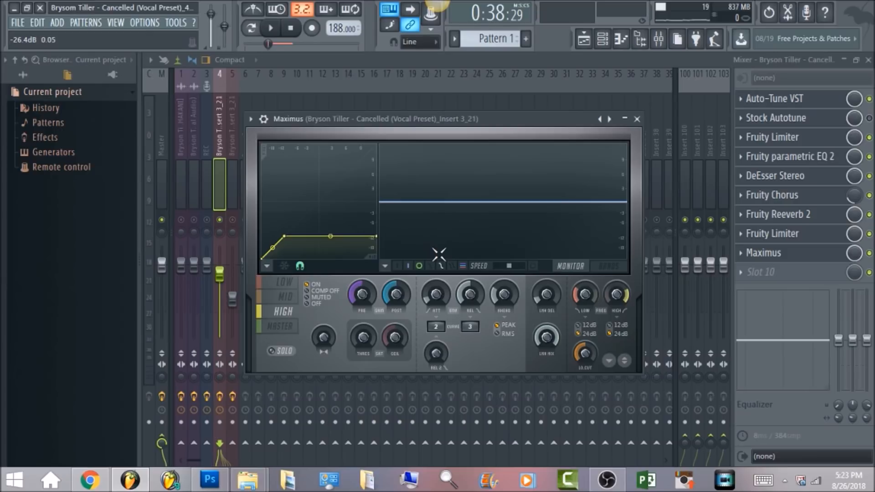
{"action": "left_click", "coordinate": [290, 326]}
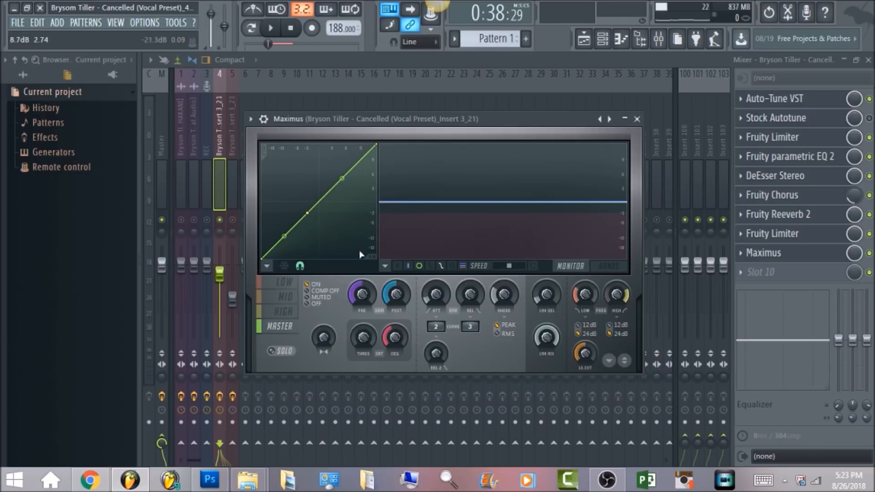
- Play the vocals through Maximus while watching the high, mid and low bands, return to the master band and close the plugin
{"action": "left_click", "coordinate": [271, 29]}
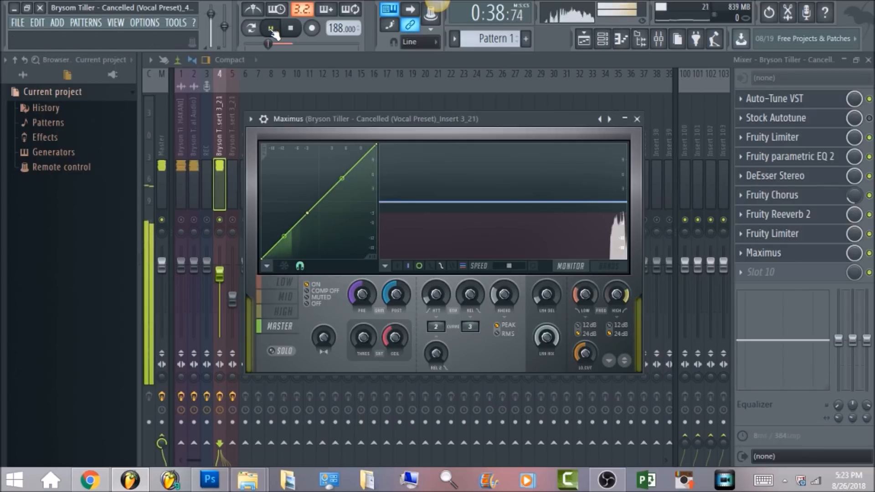
{"action": "left_click", "coordinate": [284, 312]}
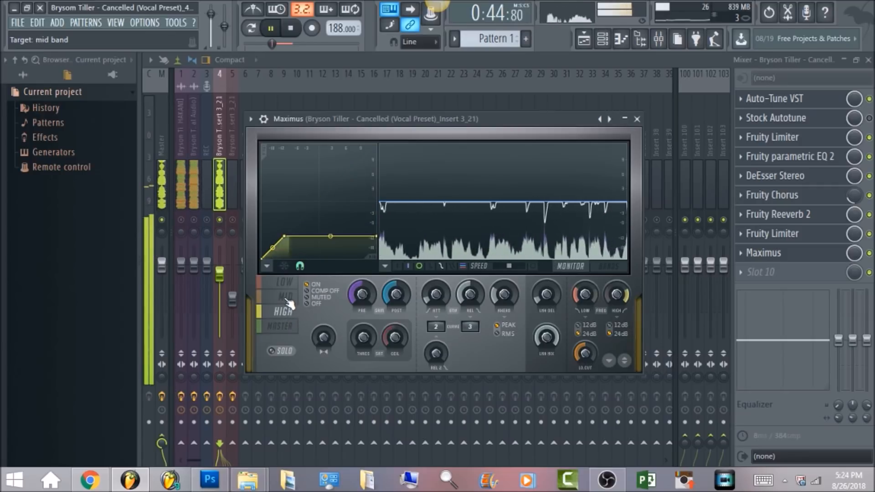
{"action": "left_click", "coordinate": [286, 296]}
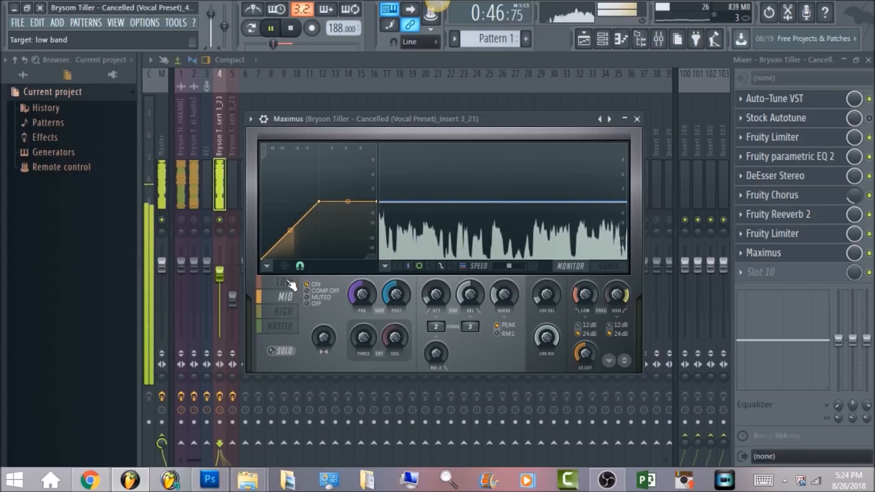
{"action": "left_click", "coordinate": [286, 283]}
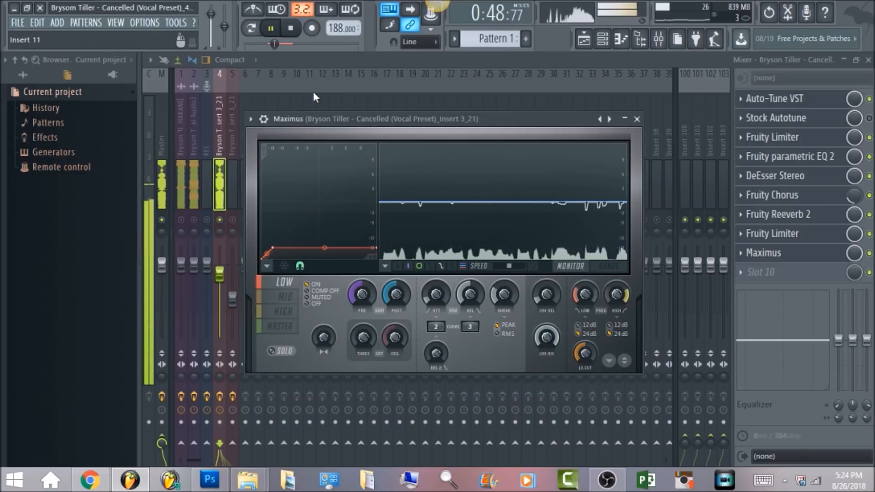
{"action": "left_click", "coordinate": [290, 28]}
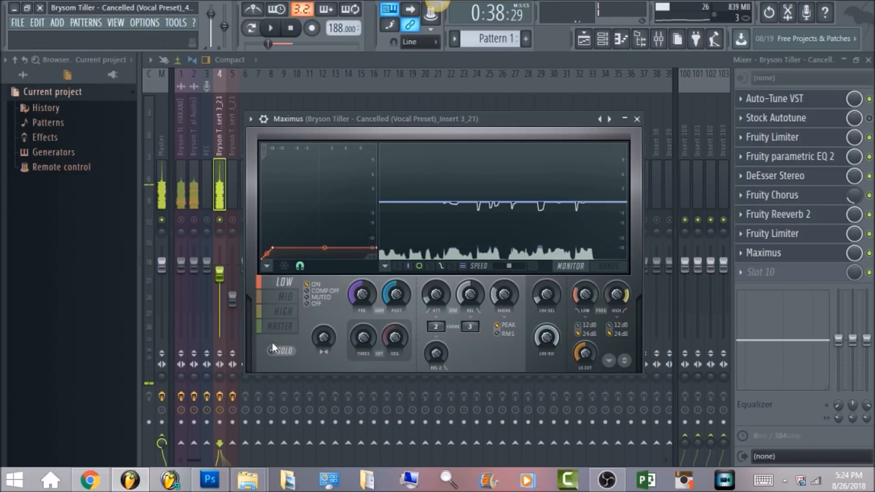
{"action": "left_click", "coordinate": [279, 326]}
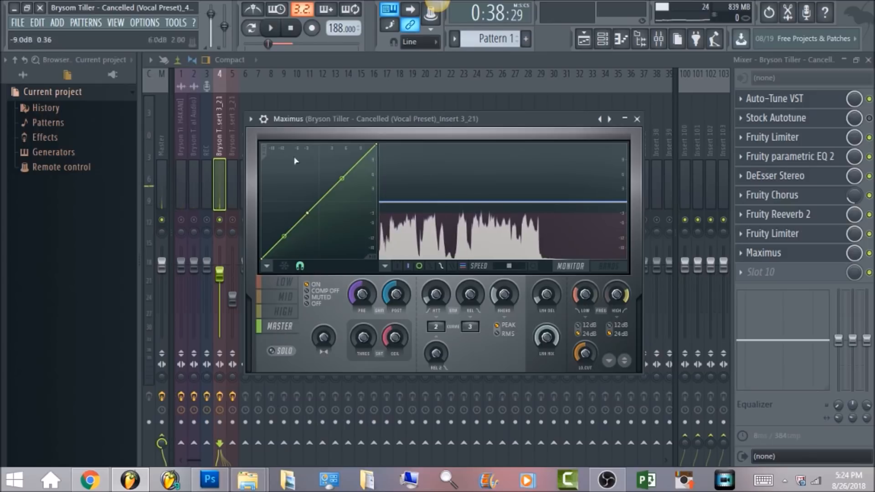
{"action": "left_click", "coordinate": [338, 61]}
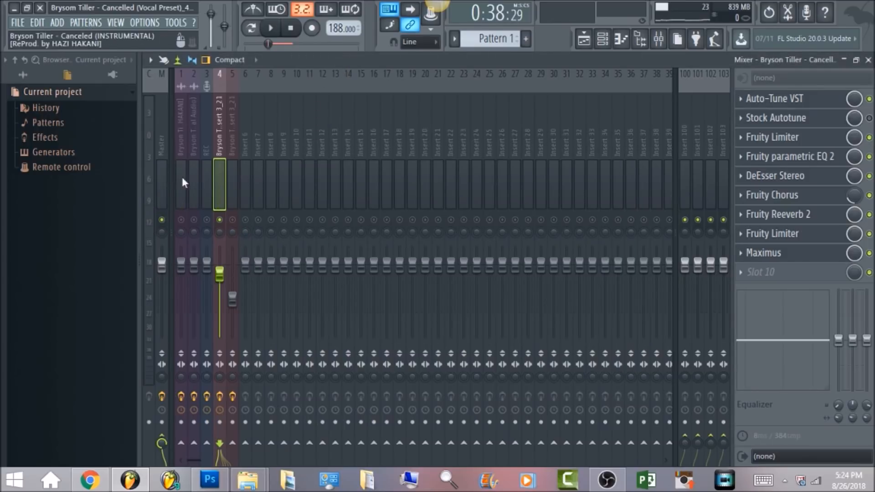
- Unmute the instrumental on insert 1 and play it together with the processed vocals
{"action": "left_click", "coordinate": [182, 220]}
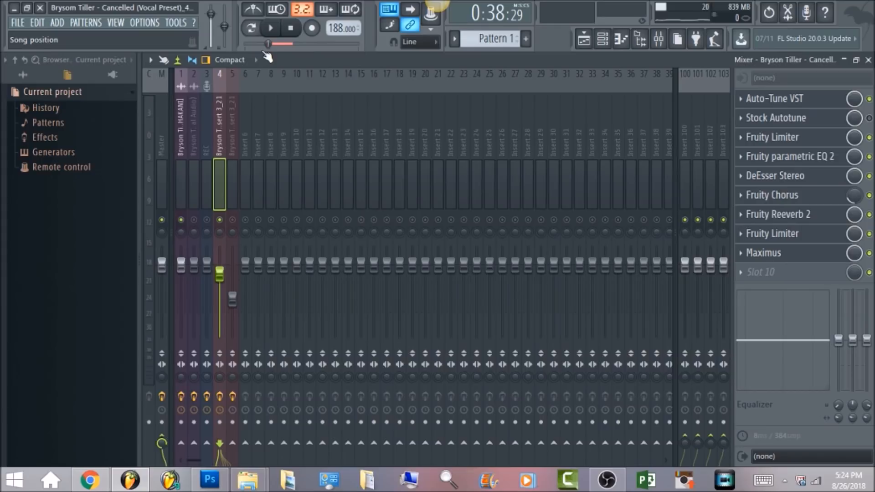
{"action": "left_click", "coordinate": [272, 28]}
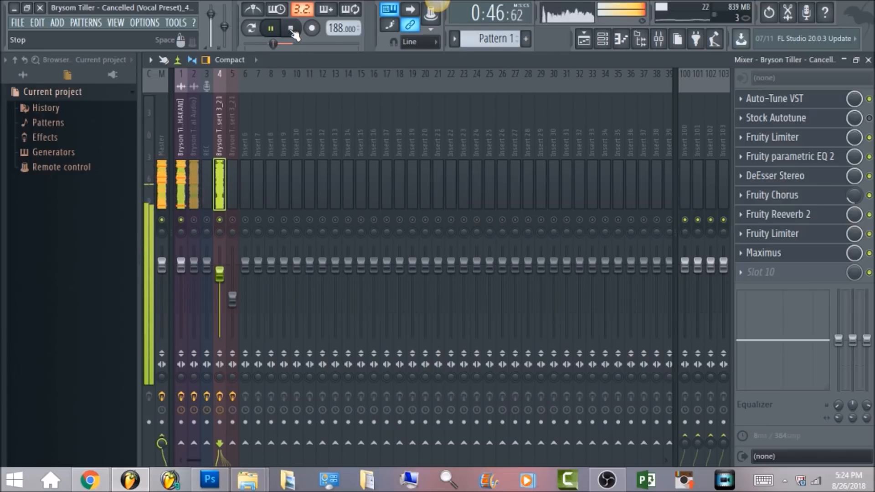
{"action": "left_click", "coordinate": [291, 28]}
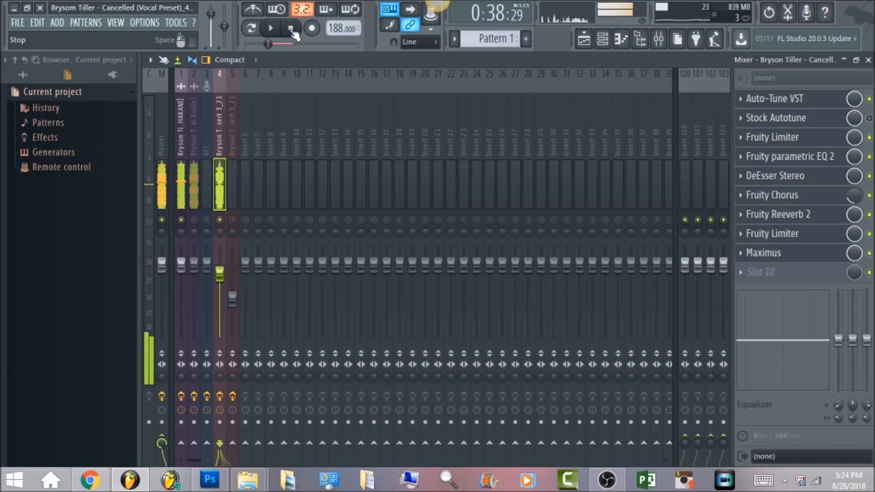
- Enable and open iZotope Ozone 5 Equalizer on the master track, and review band 8's lowpass filter types, keeping Brickwall
{"action": "left_click", "coordinate": [164, 131]}
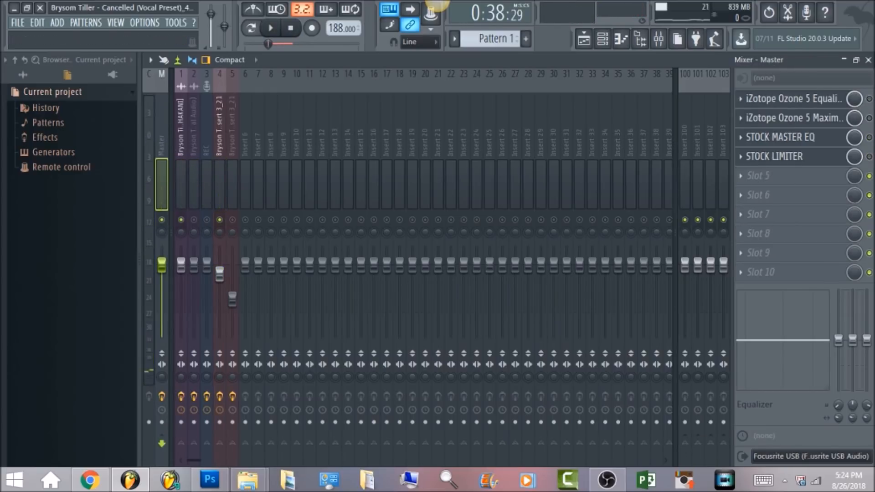
{"action": "left_click", "coordinate": [869, 100]}
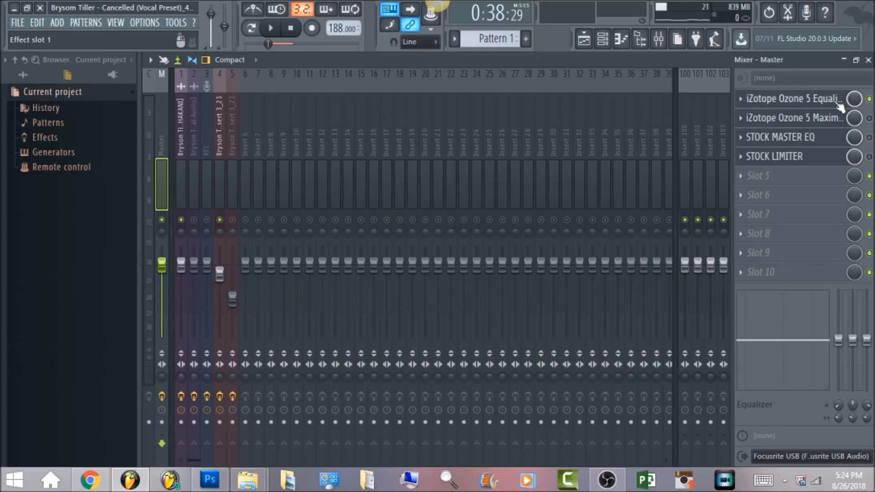
{"action": "left_click", "coordinate": [831, 105]}
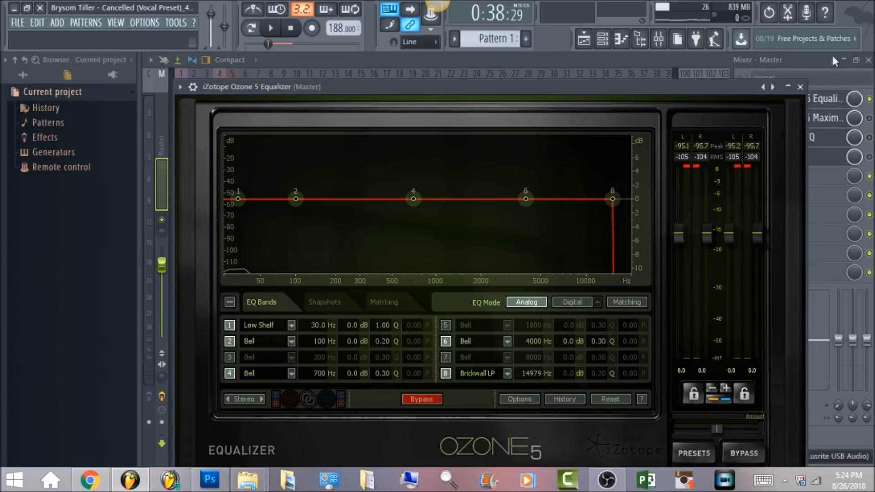
{"action": "left_click", "coordinate": [507, 374]}
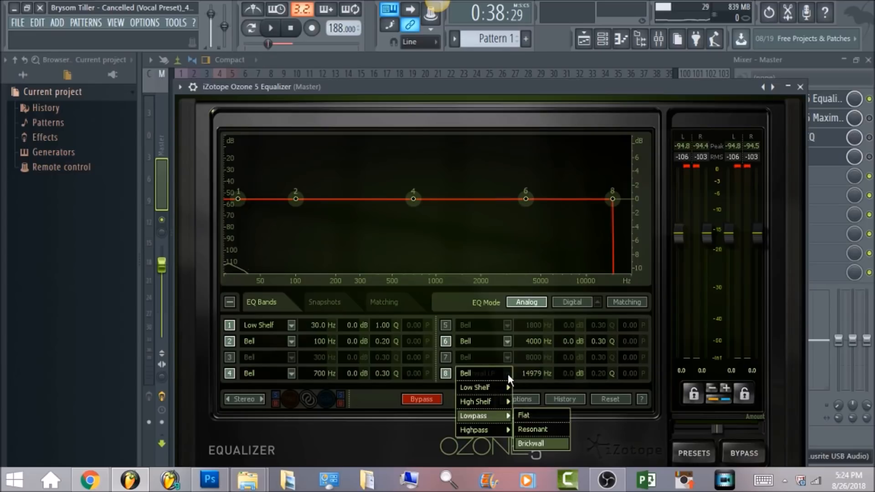
{"action": "mouse_move", "coordinate": [493, 414]}
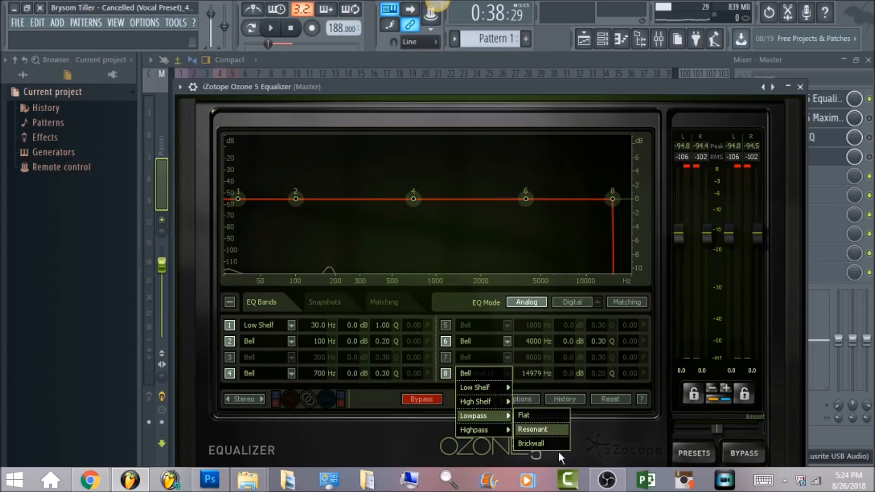
{"action": "key", "text": "Return"}
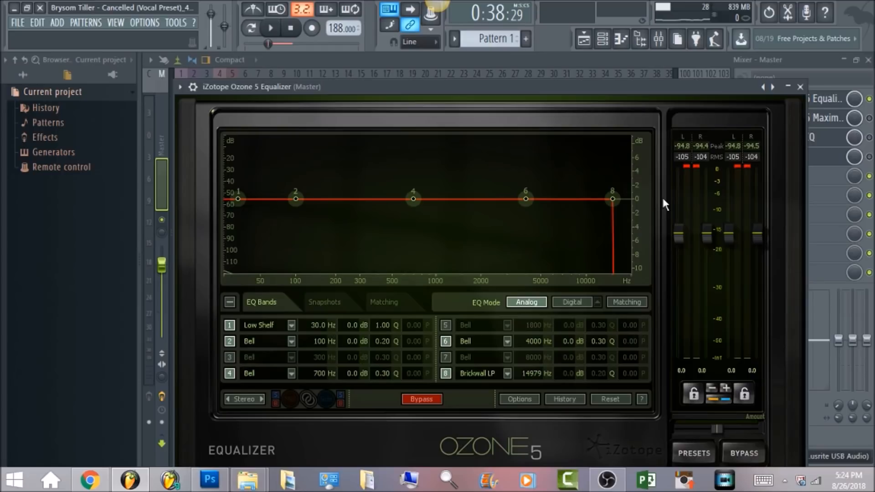
- Play the vocals and instrumental through the Ozone 5 Equalizer, and close its window
{"action": "left_click", "coordinate": [272, 30]}
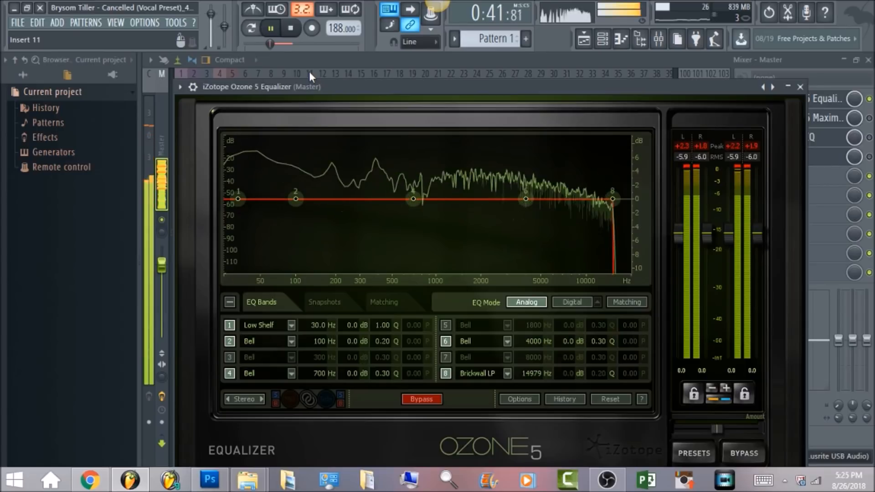
{"action": "left_click", "coordinate": [292, 28]}
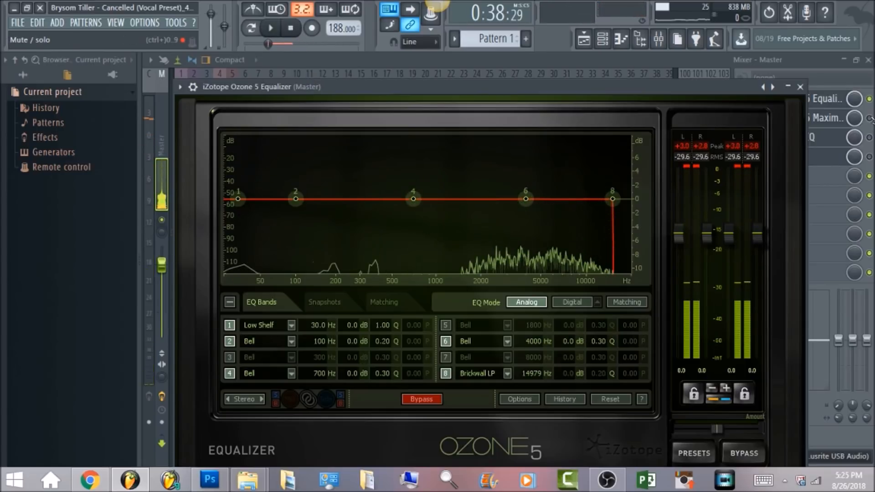
{"action": "left_click", "coordinate": [800, 86]}
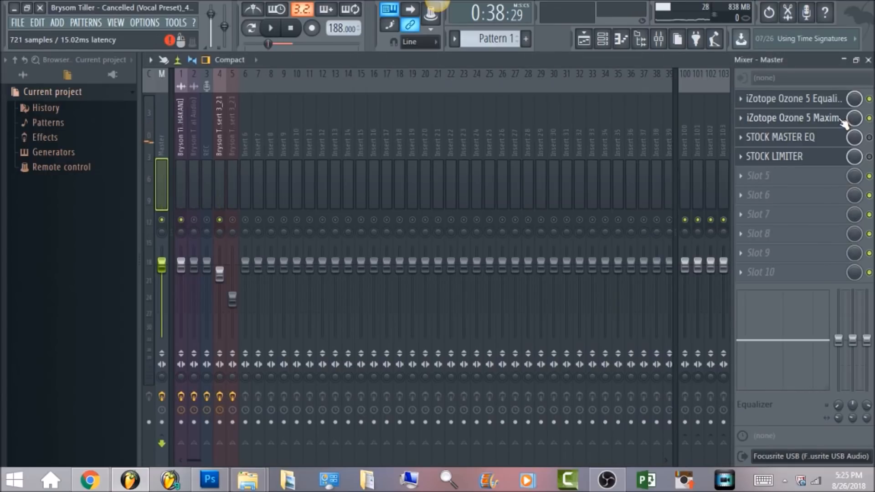
- Enable and open iZotope Ozone 5 Maximizer on the master, and play the mix through it
{"action": "left_click", "coordinate": [820, 118]}
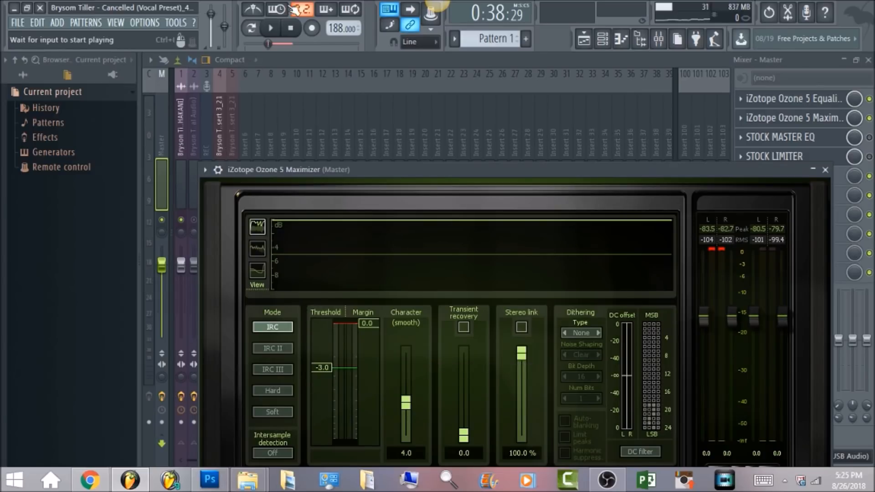
{"action": "left_click", "coordinate": [271, 29]}
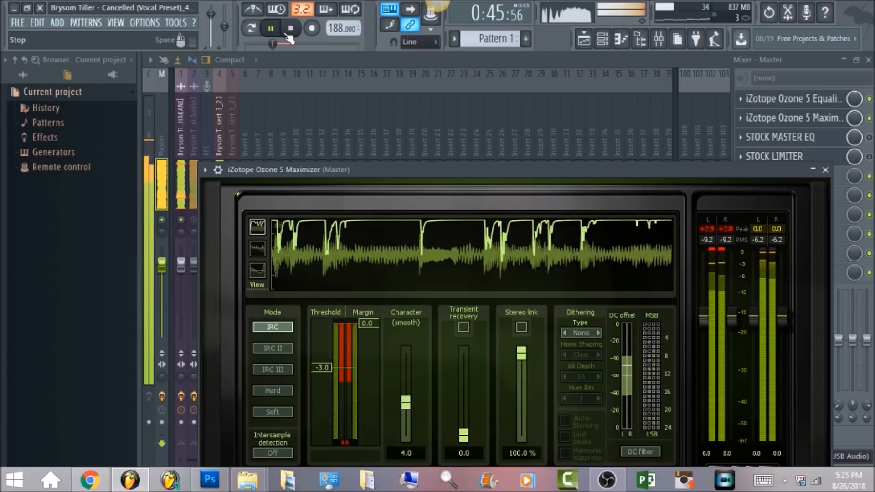
{"action": "left_click", "coordinate": [291, 29]}
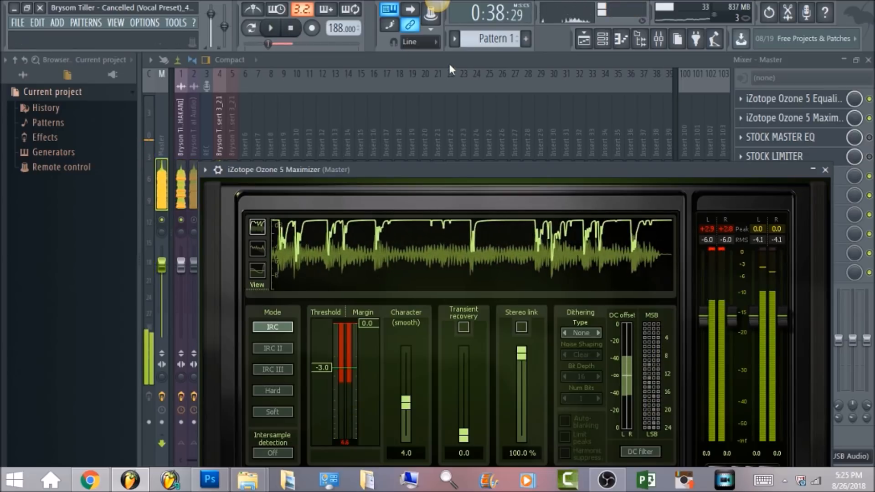
- Bypass both Ozone 5 plugins on the master, enable STOCK MASTER EQ and STOCK LIMITER instead, and open the limiter
{"action": "left_click", "coordinate": [491, 59]}
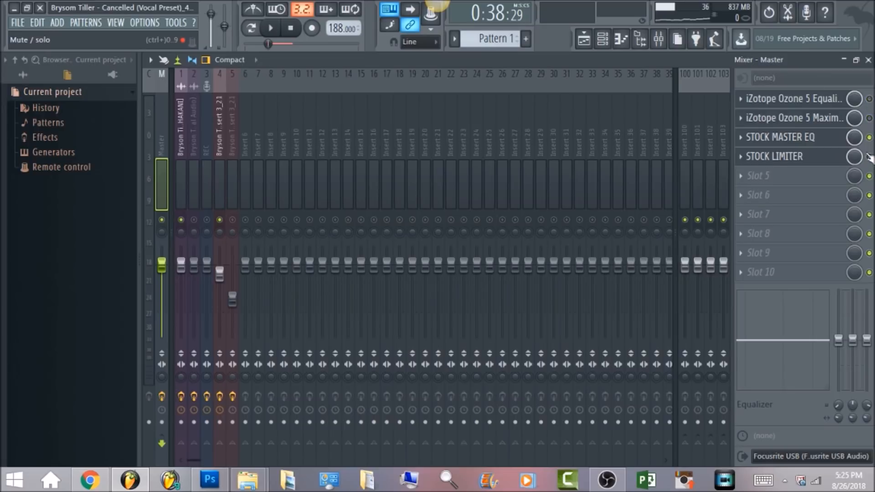
{"action": "left_click", "coordinate": [822, 161]}
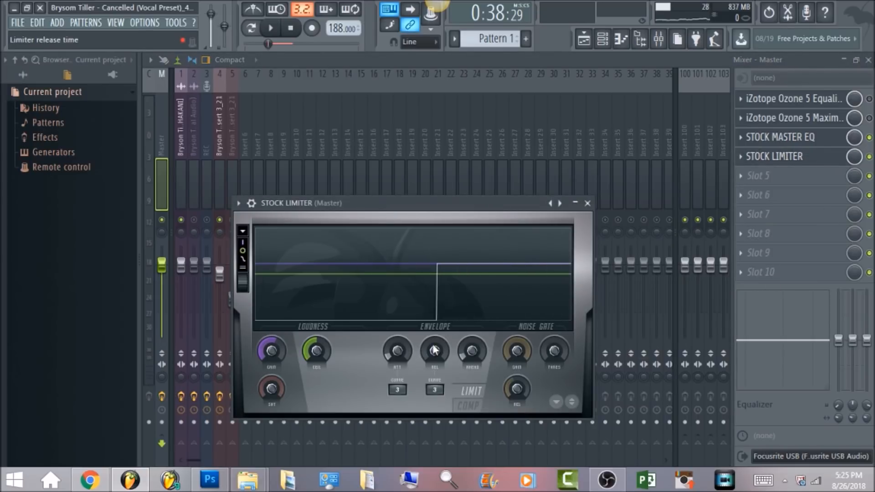
- Reset the limiter's envelope AHEAD setting to its default, and check the attack time
{"action": "right_click", "coordinate": [474, 352]}
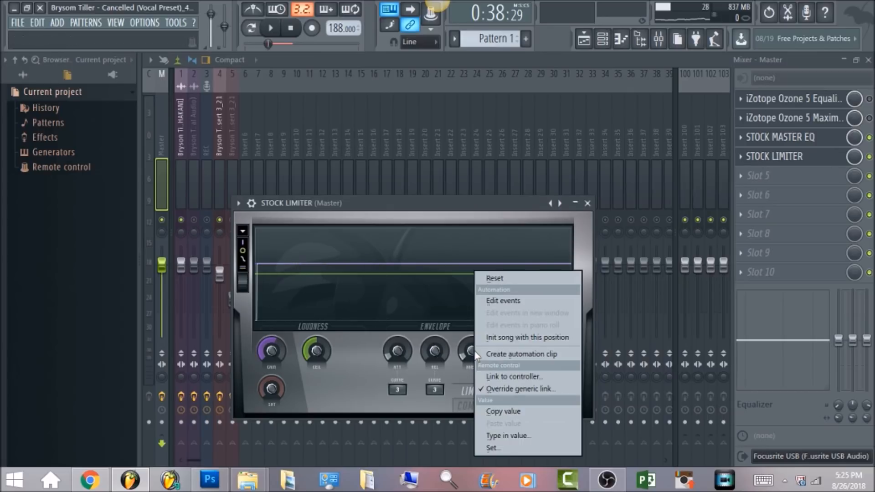
{"action": "left_click", "coordinate": [495, 279]}
{"action": "left_click", "coordinate": [398, 351]}
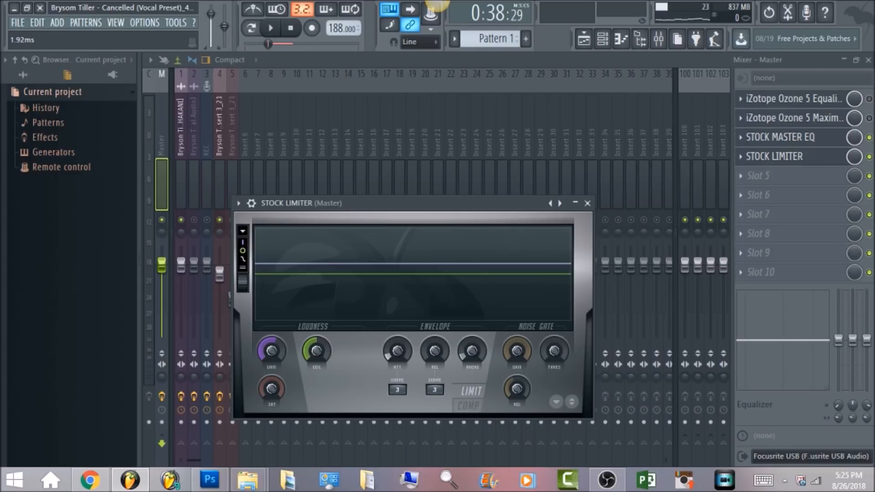
- Review the equalizer curve of STOCK MASTER EQ, close it, and play the mix through the two stock master plugins
{"action": "left_click", "coordinate": [819, 138]}
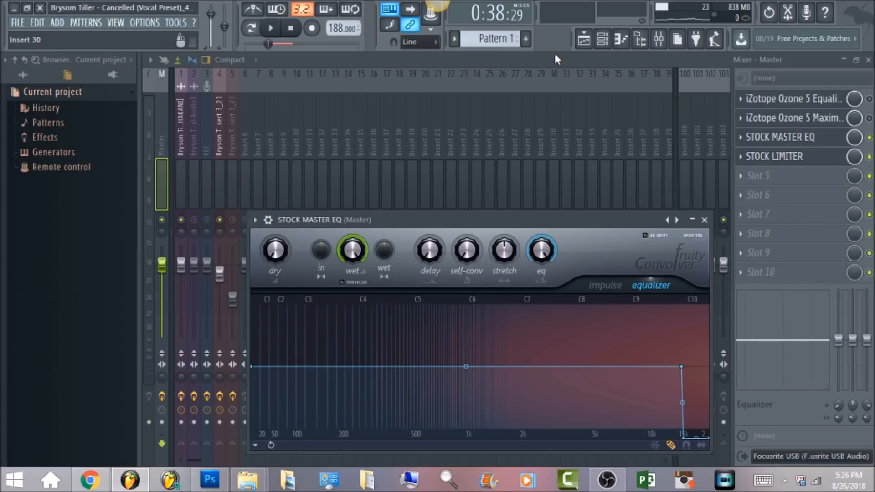
{"action": "key", "text": "Escape"}
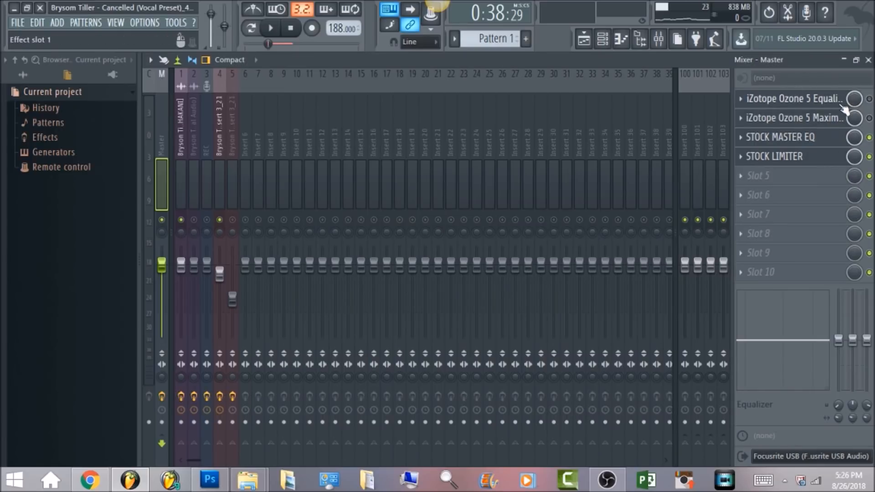
{"action": "left_click", "coordinate": [270, 28]}
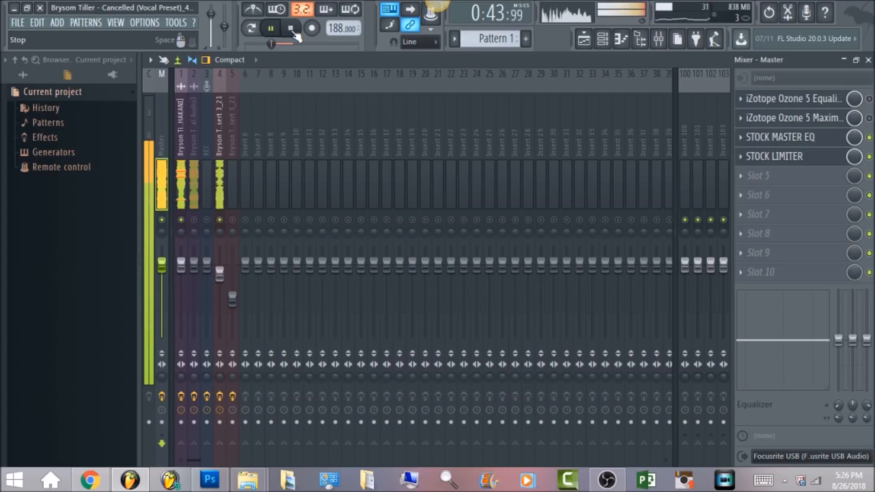
{"action": "left_click", "coordinate": [293, 32]}
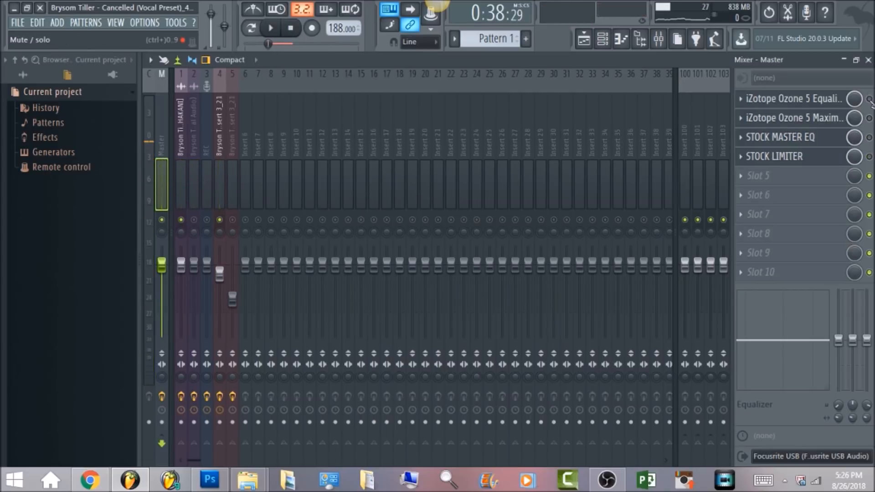
- Bypass the stock EQ and limiter, re-enable the Ozone 5 Equalizer and Maximizer, and play the mix through them for comparison
{"action": "left_click", "coordinate": [270, 28]}
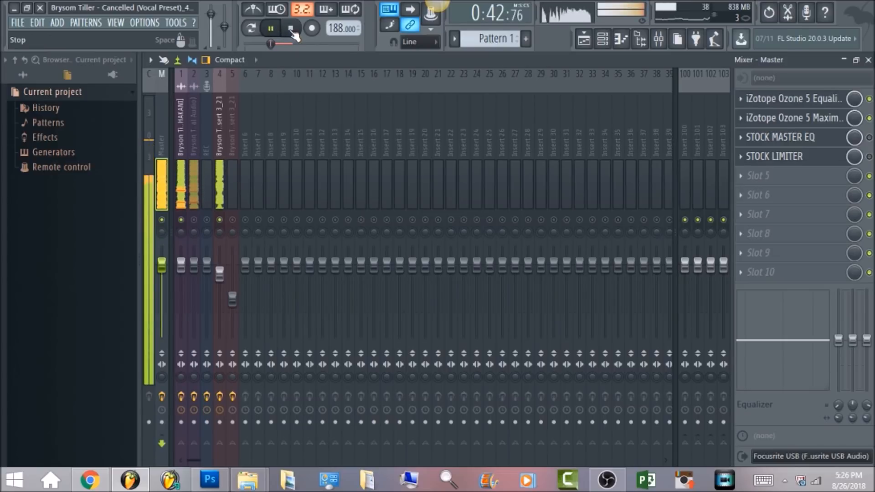
{"action": "left_click", "coordinate": [291, 30]}
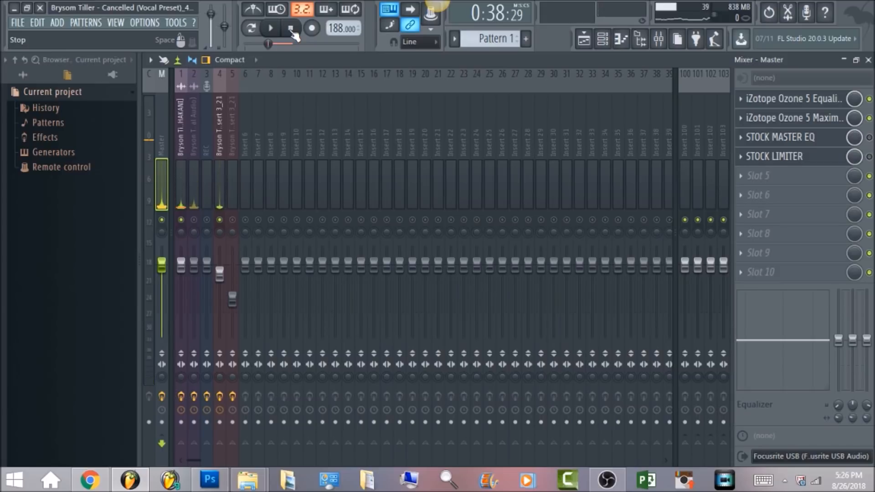